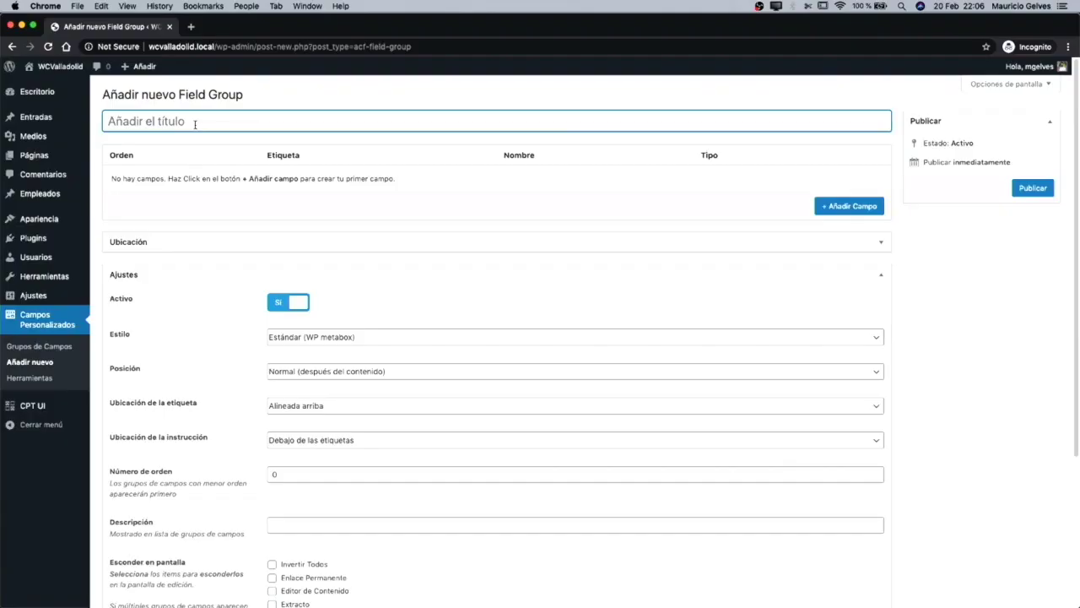
Title the group Empleados and add a Fotografía field named cpt_empleado_fotografia
text(Empleados)
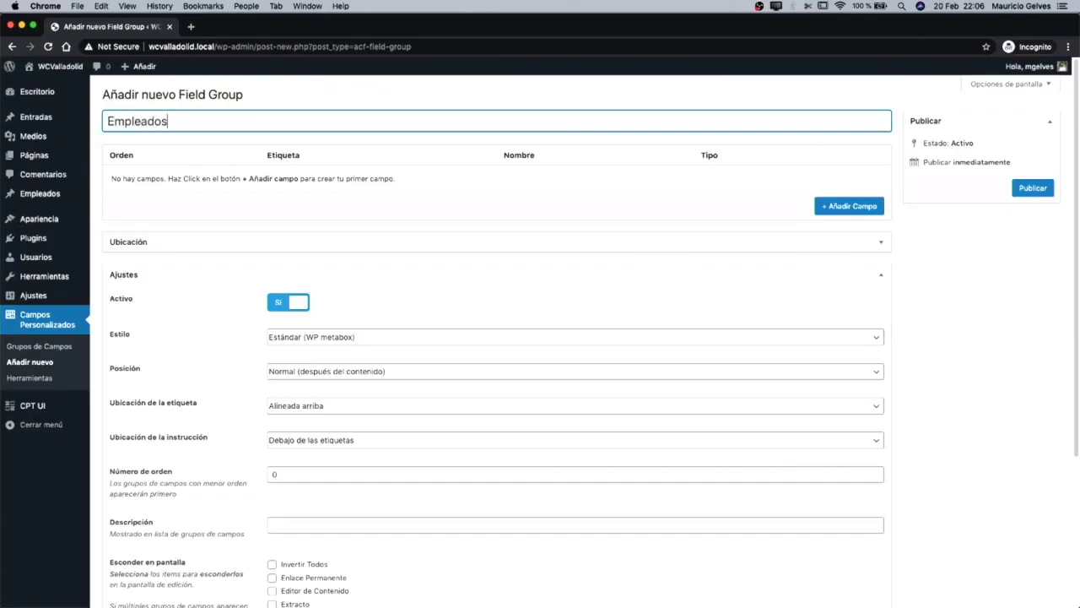
click(877, 277)
click(856, 209)
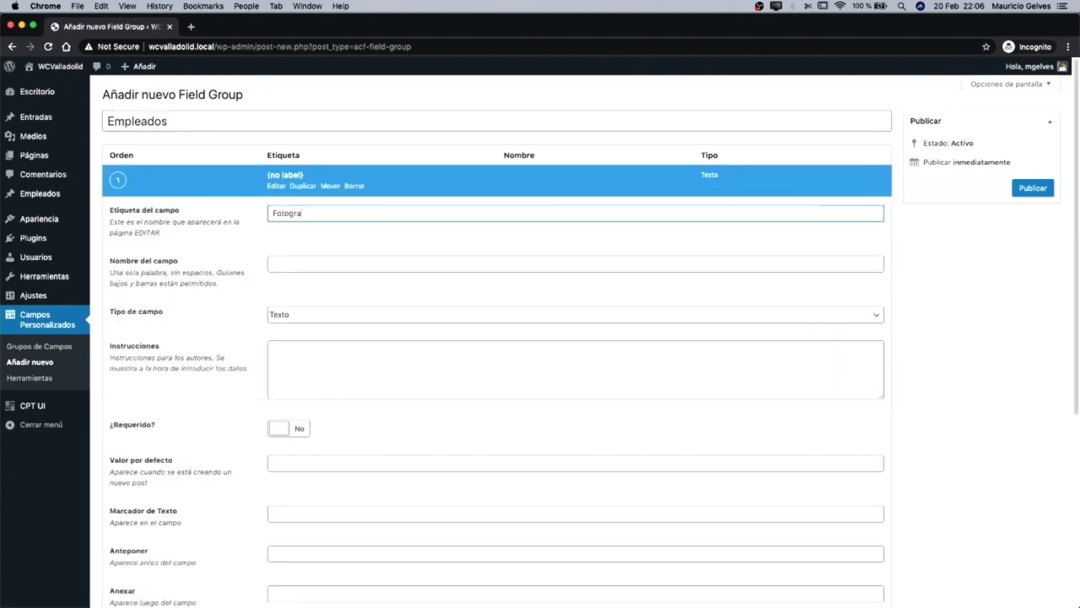
key(Tab)
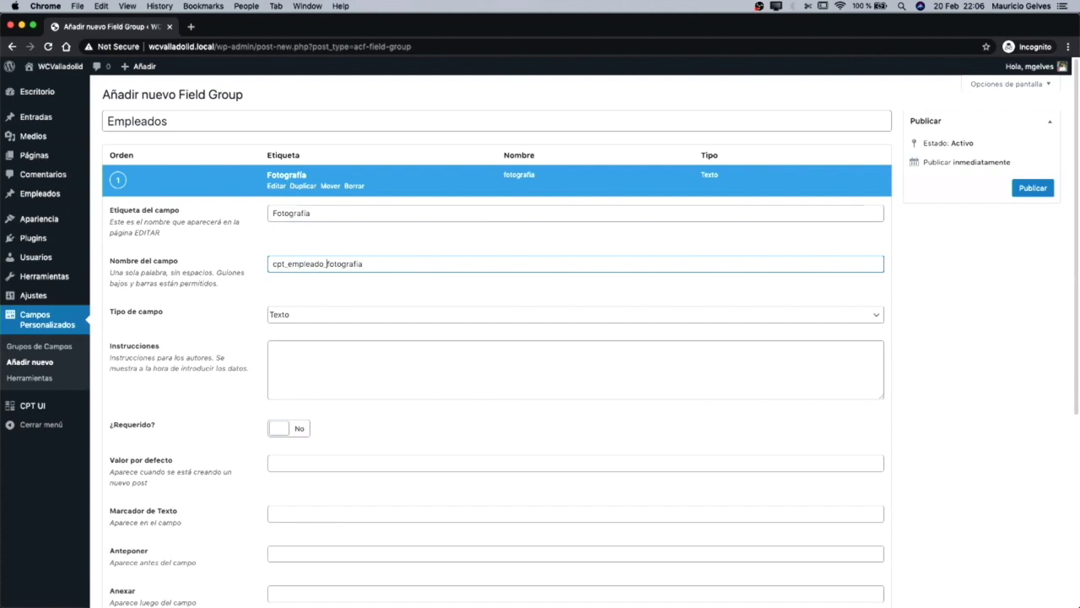
drag(359, 267, 253, 267)
drag(184, 265, 145, 263)
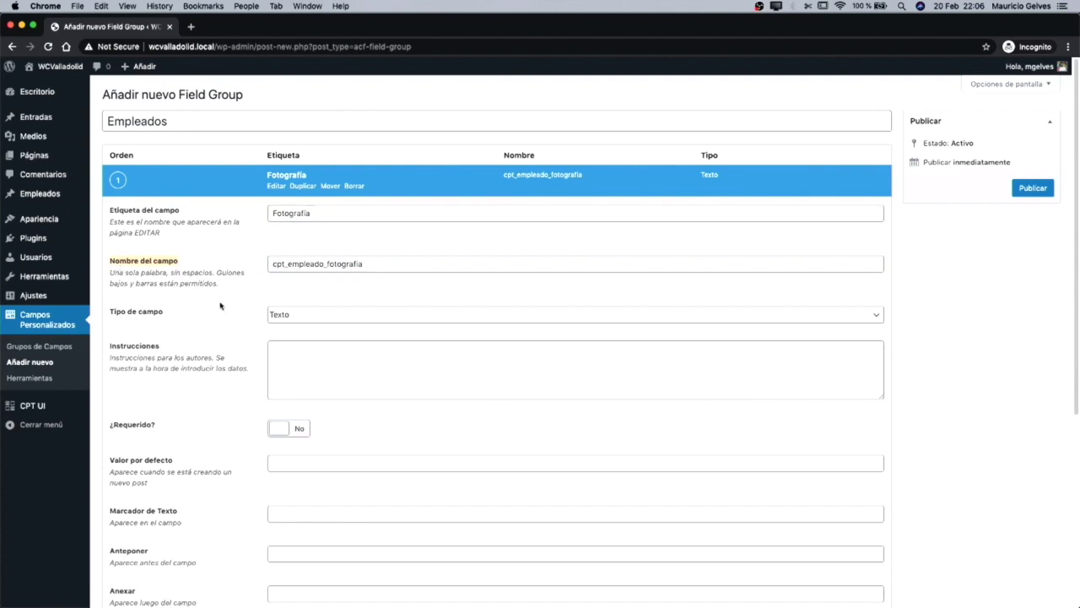
Make Fotografía a required Imagen field with Medio (300 x 300) preview size
click(314, 319)
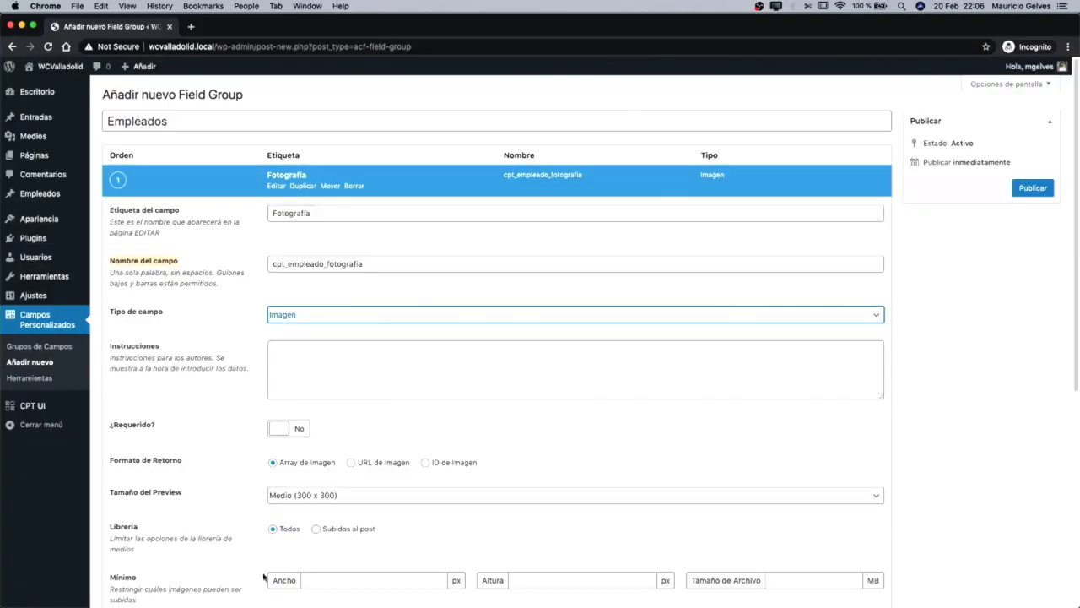
click(284, 431)
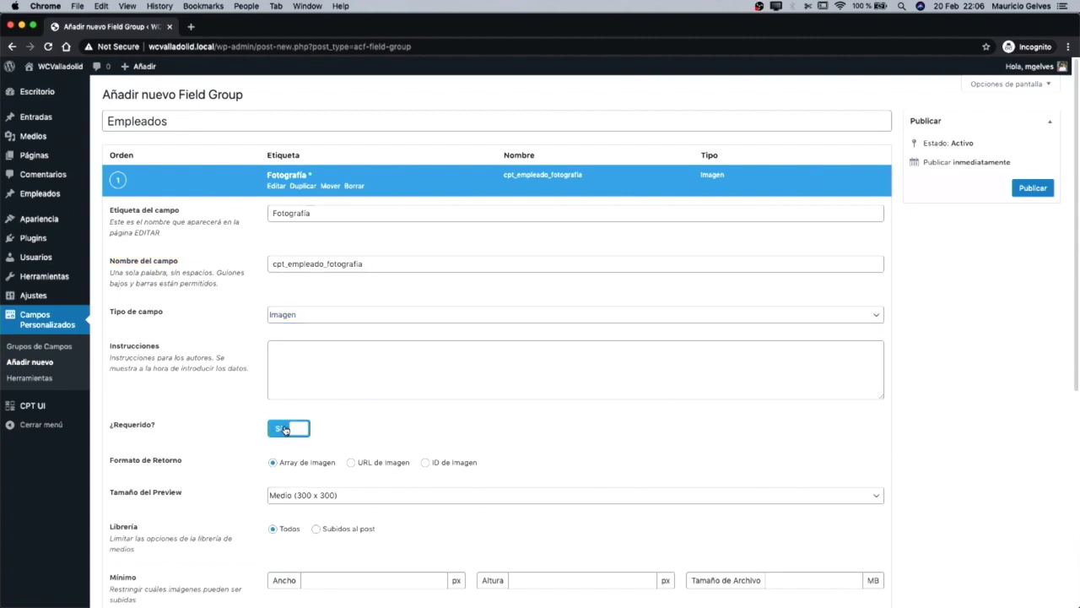
scroll(285, 430, down, 1)
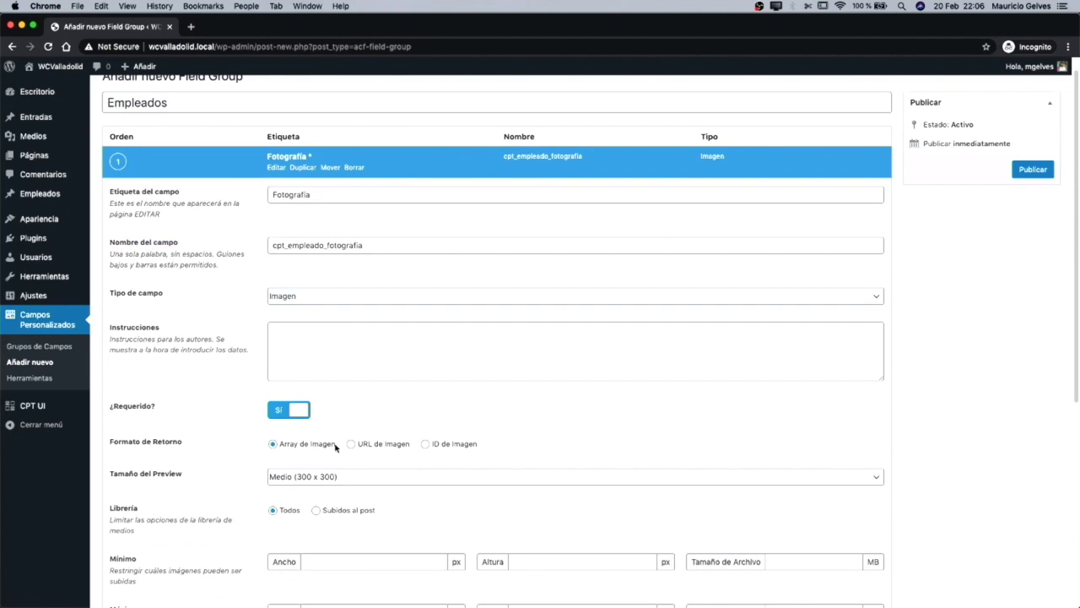
scroll(335, 448, down, 3)
click(304, 431)
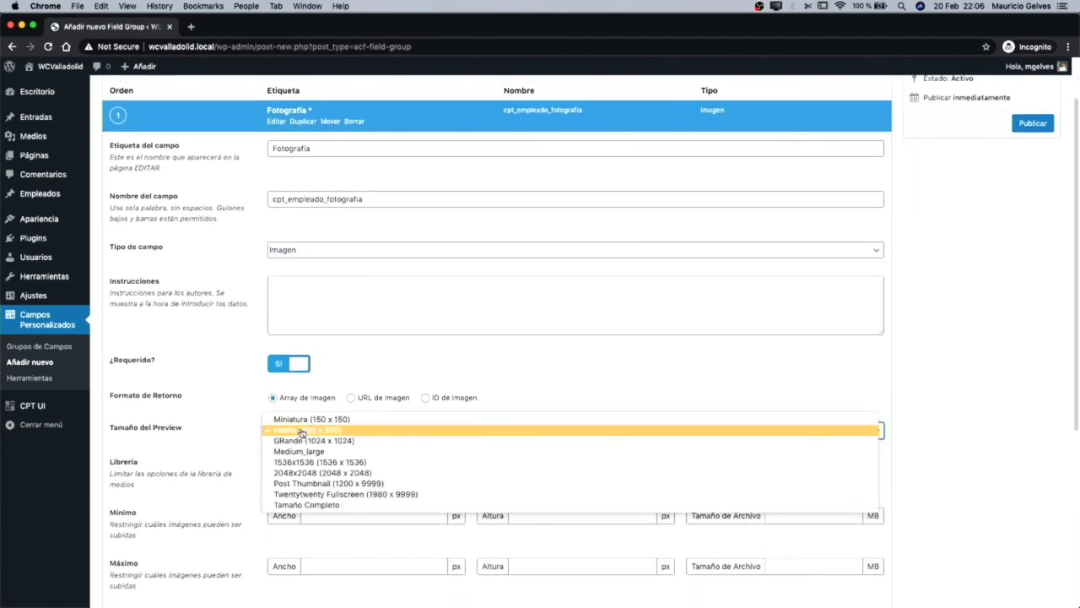
click(325, 434)
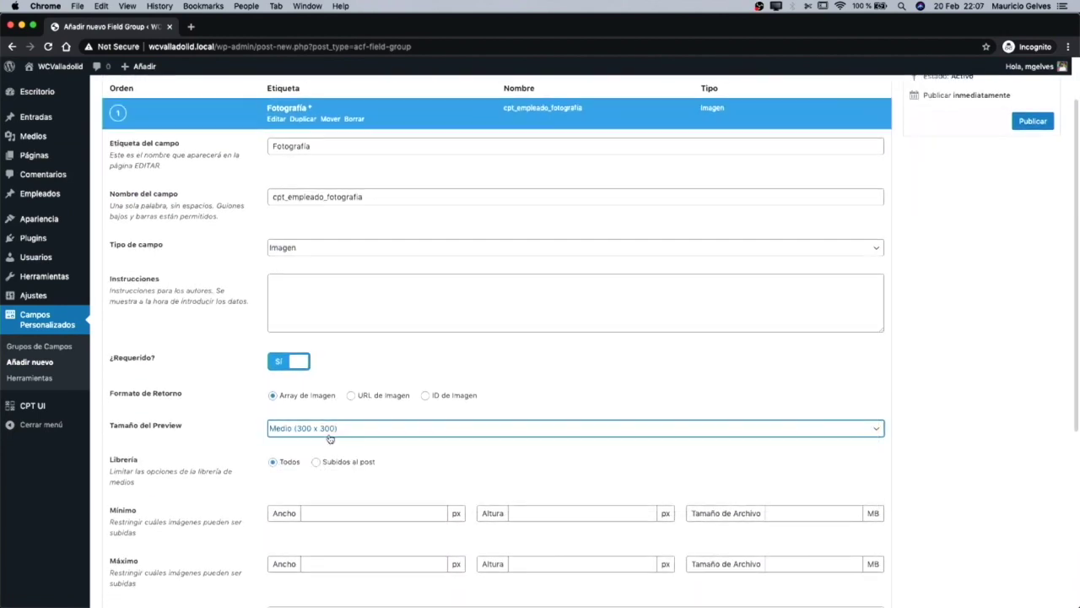
scroll(328, 437, down, 3)
scroll(324, 454, down, 5)
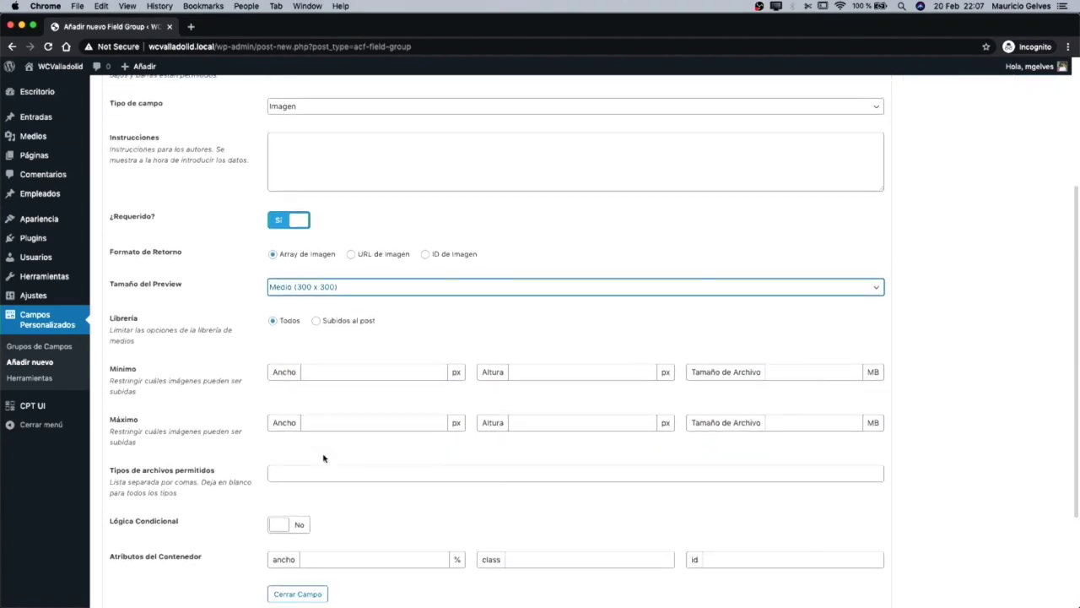
scroll(323, 459, down, 5)
click(305, 489)
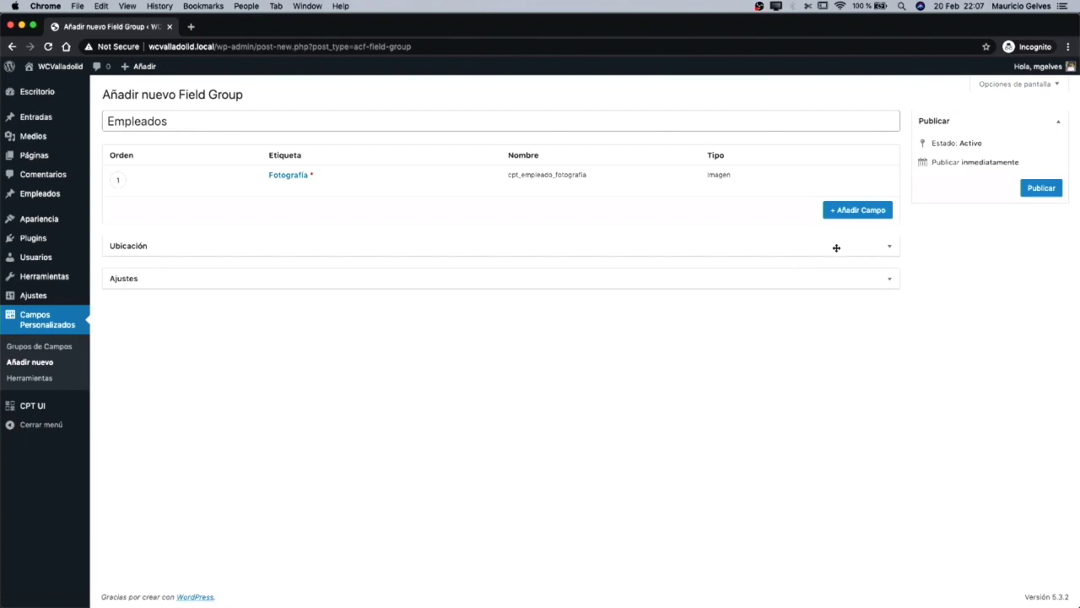
Add a required Área de Texto field Biografía named cpt_empleado_biografia
click(852, 211)
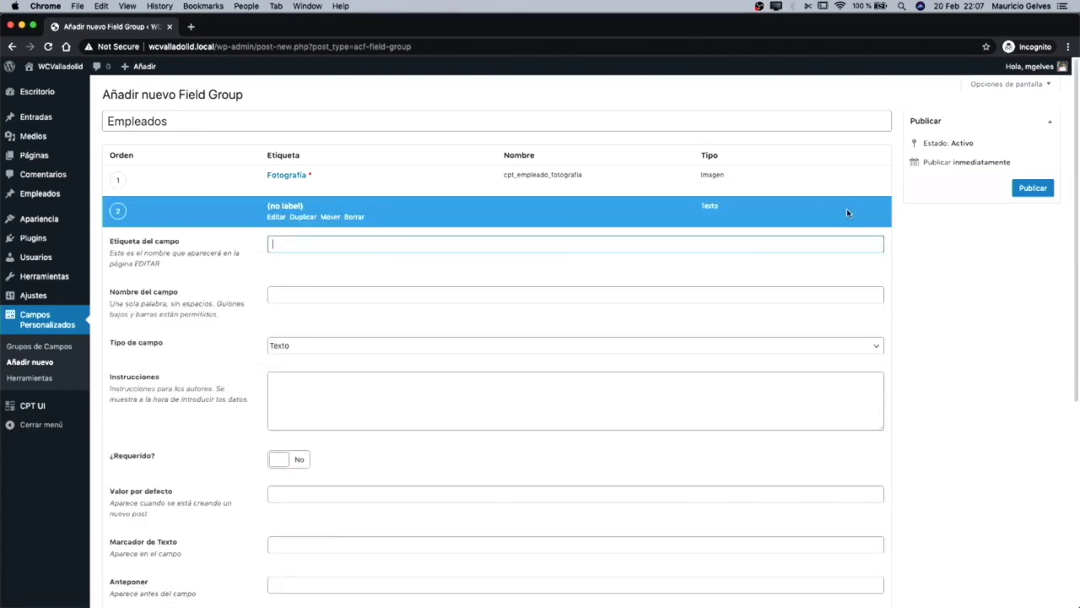
text(Biografía)
click(350, 296)
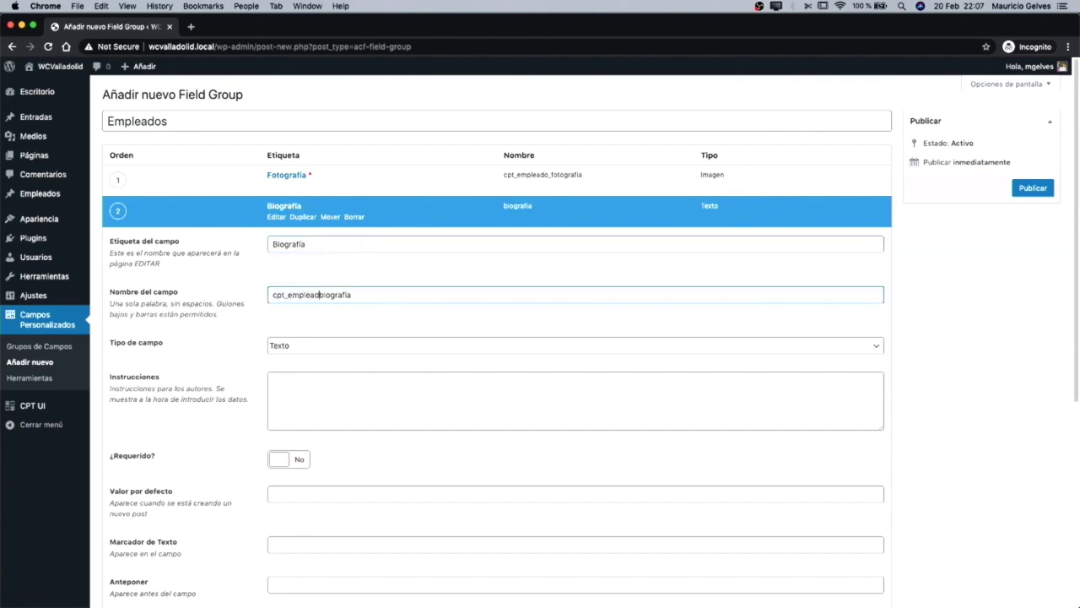
click(294, 351)
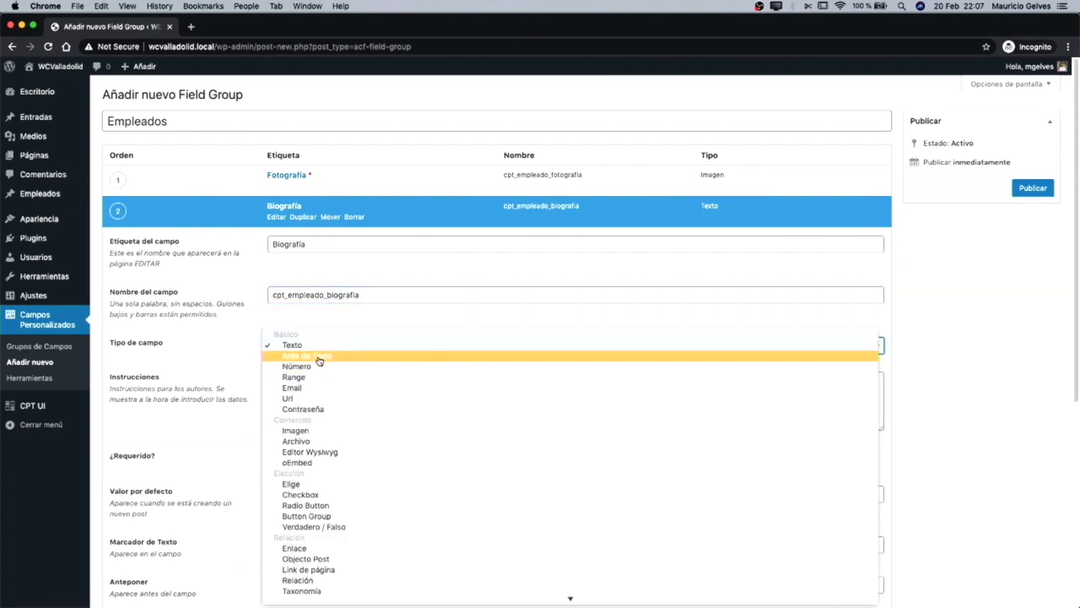
click(328, 356)
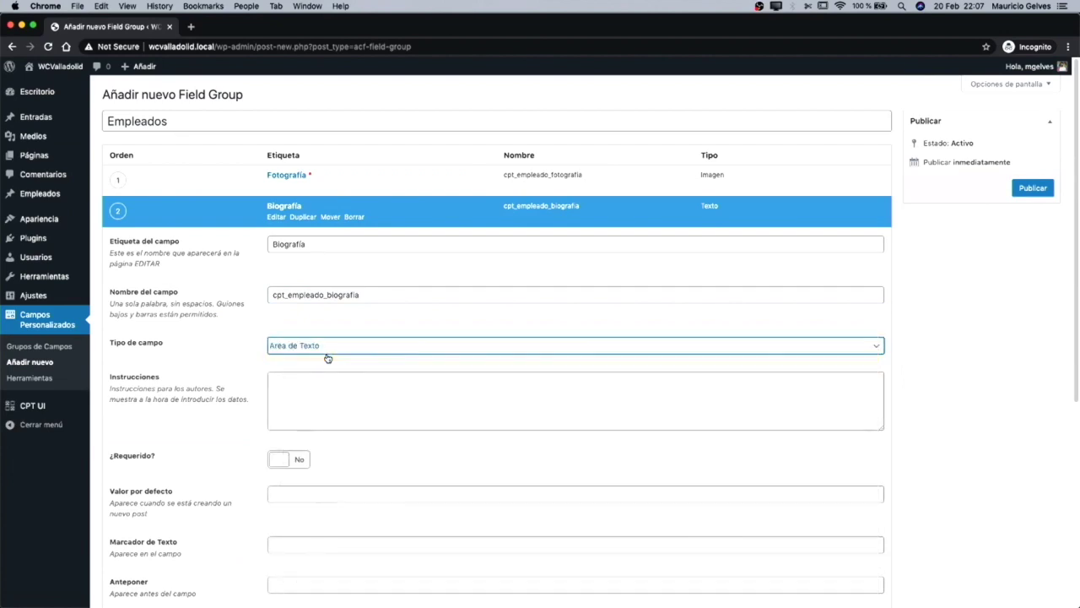
click(284, 464)
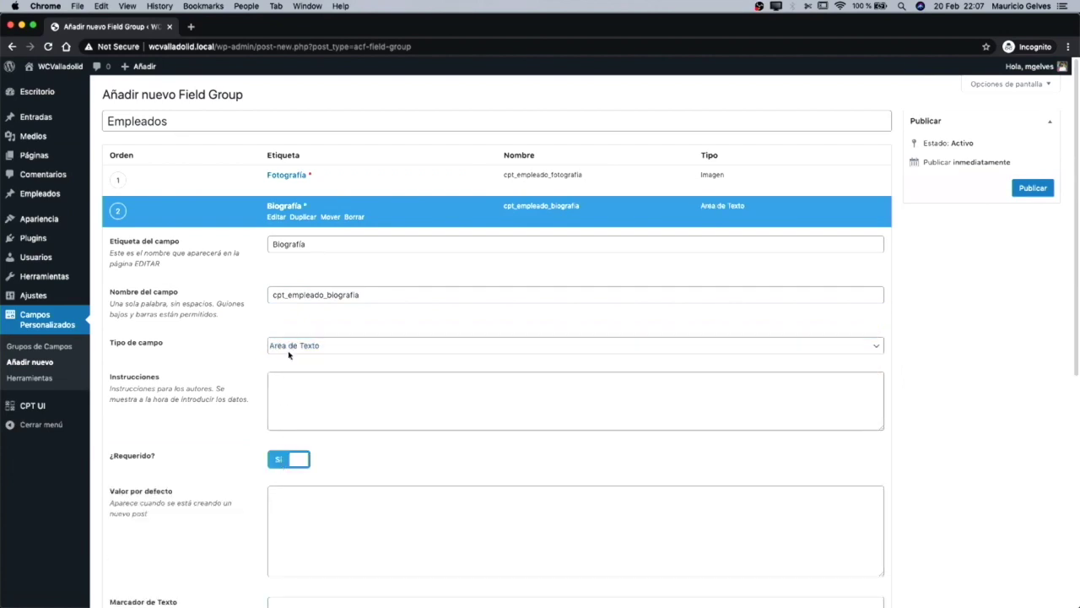
Move the Biografía field above Fotografía in the field order
click(277, 218)
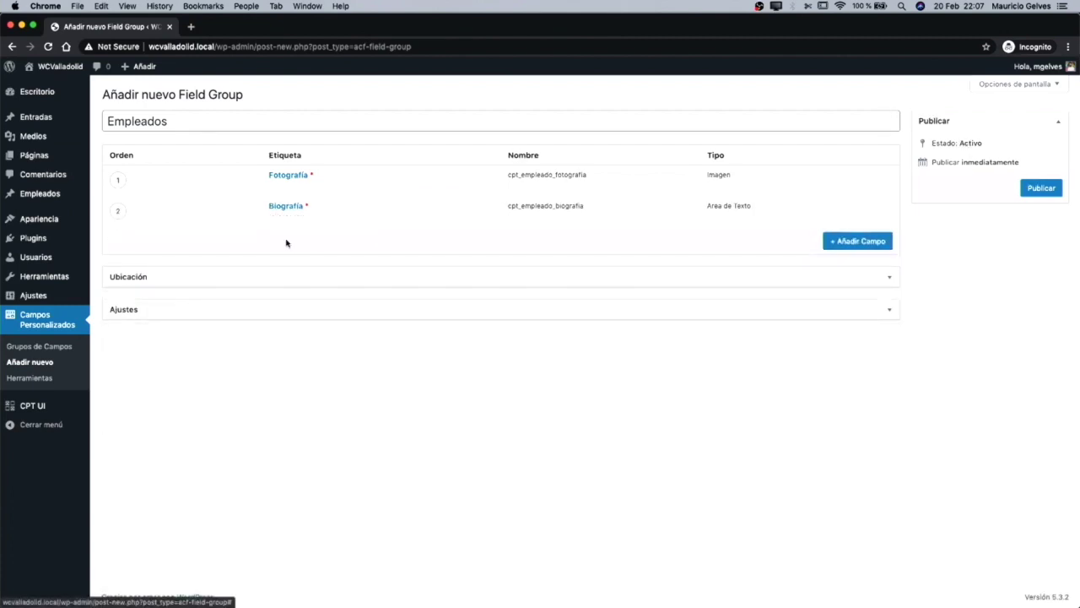
drag(130, 212, 122, 175)
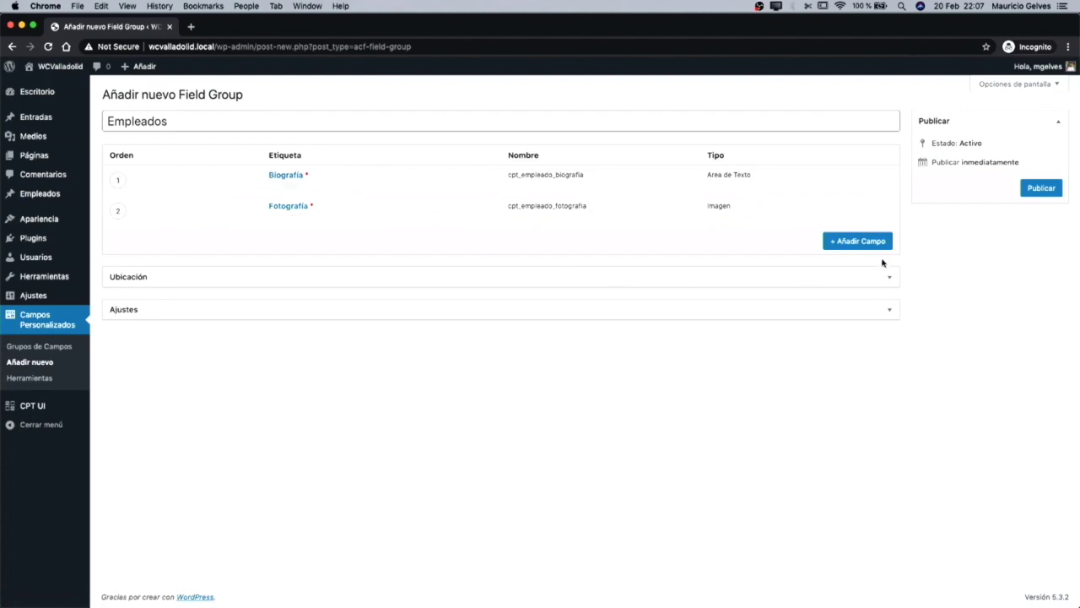
click(854, 241)
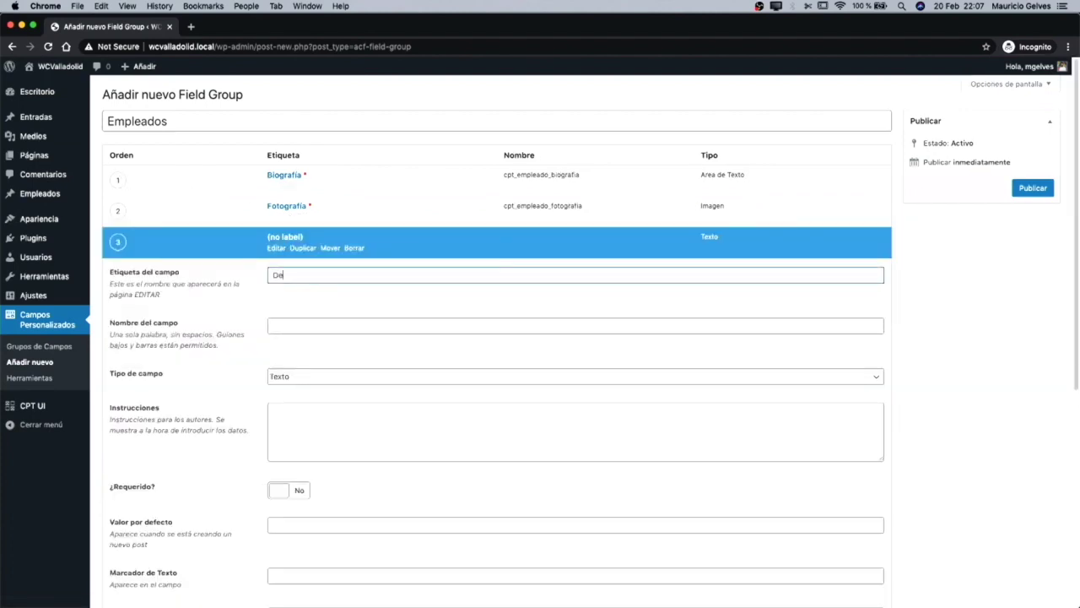
Make cpt_empleado_departamento a required Taxonomía field linked to the Departamento taxonomy
key(Tab)
text(cpt_empleado_departamento)
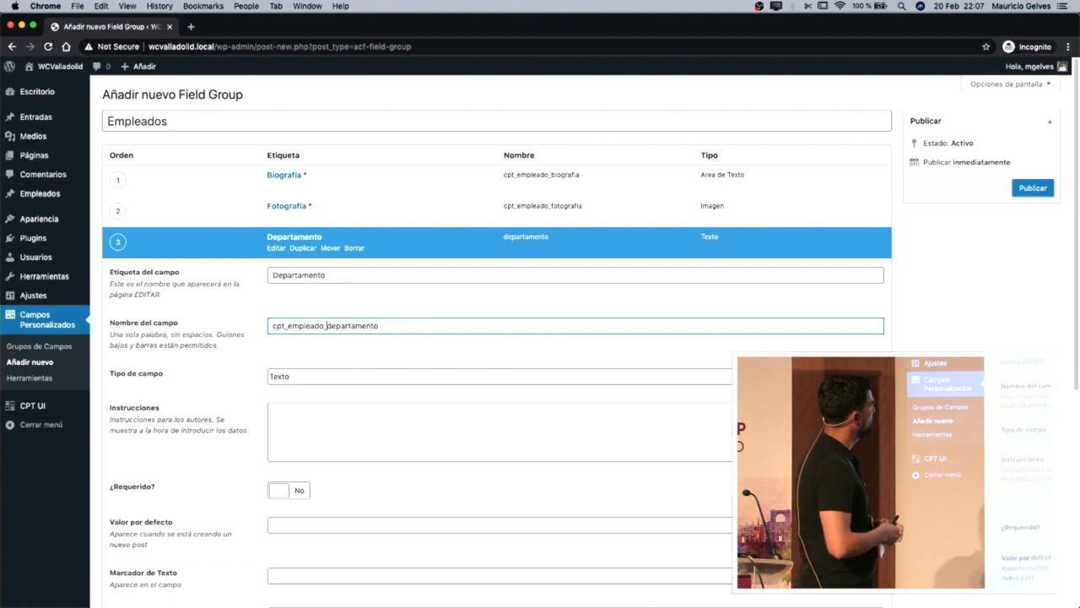
click(356, 377)
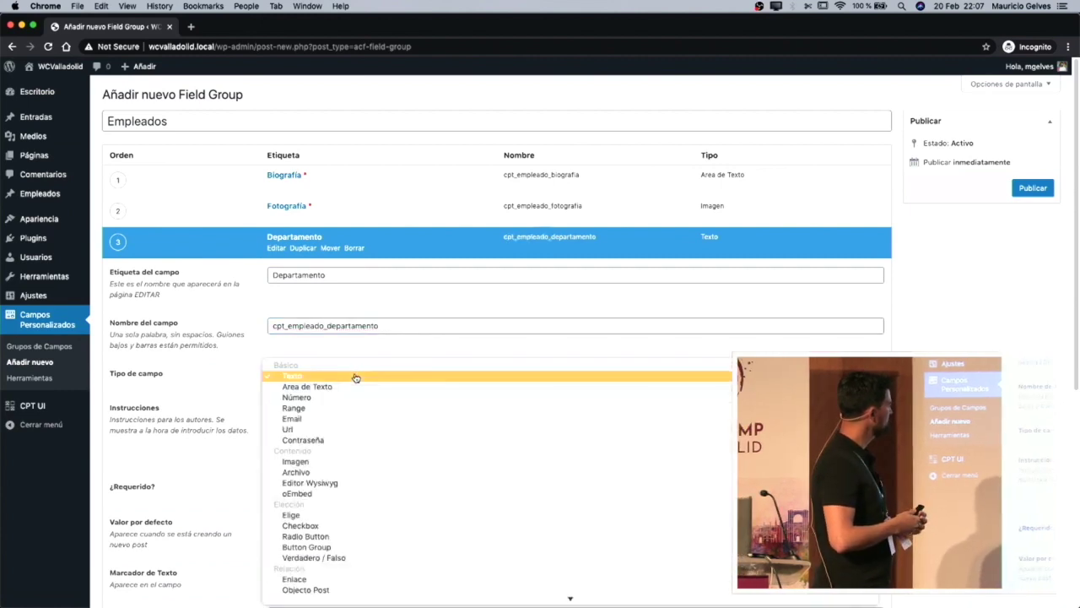
scroll(363, 439, down, 3)
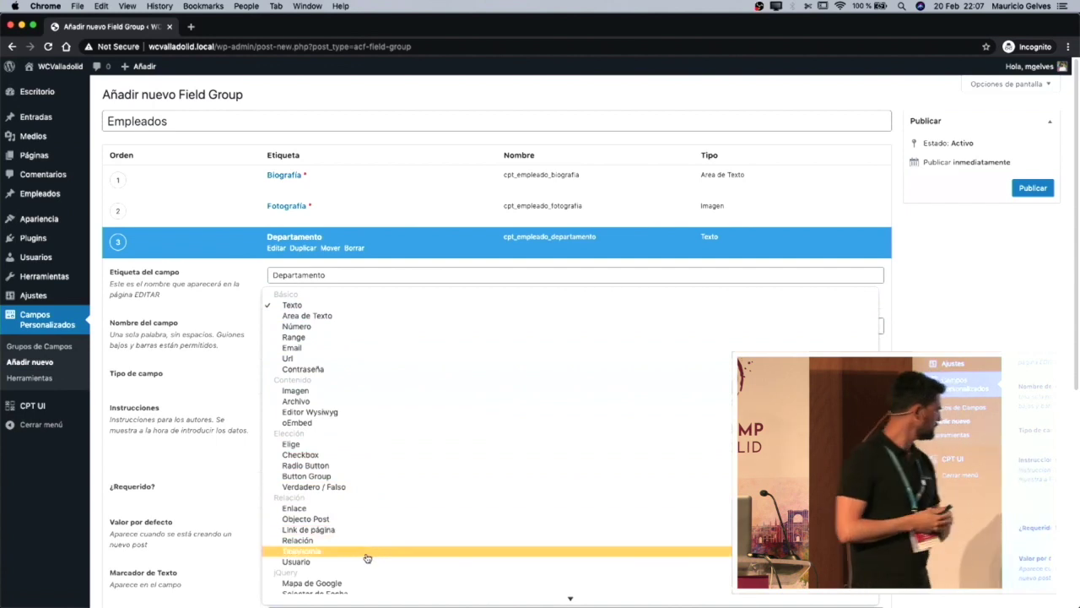
click(318, 554)
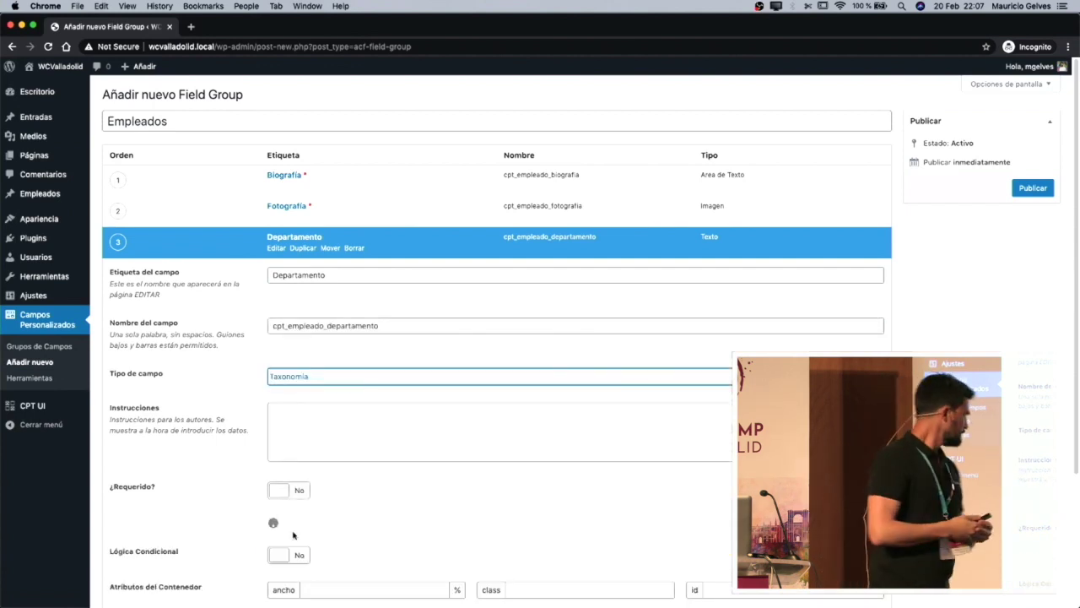
click(283, 489)
scroll(267, 475, down, 2)
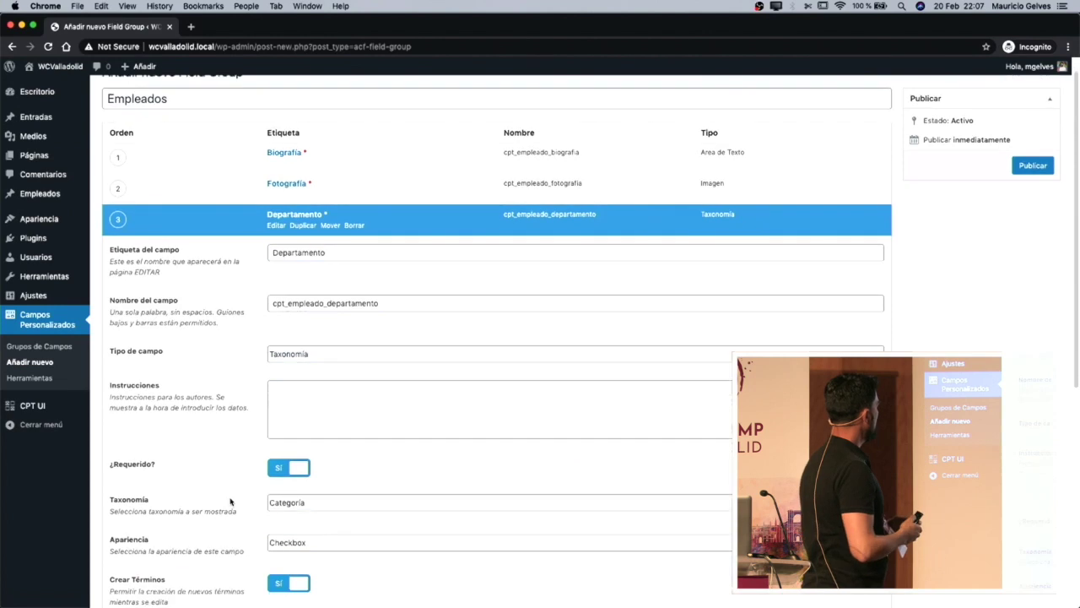
click(326, 449)
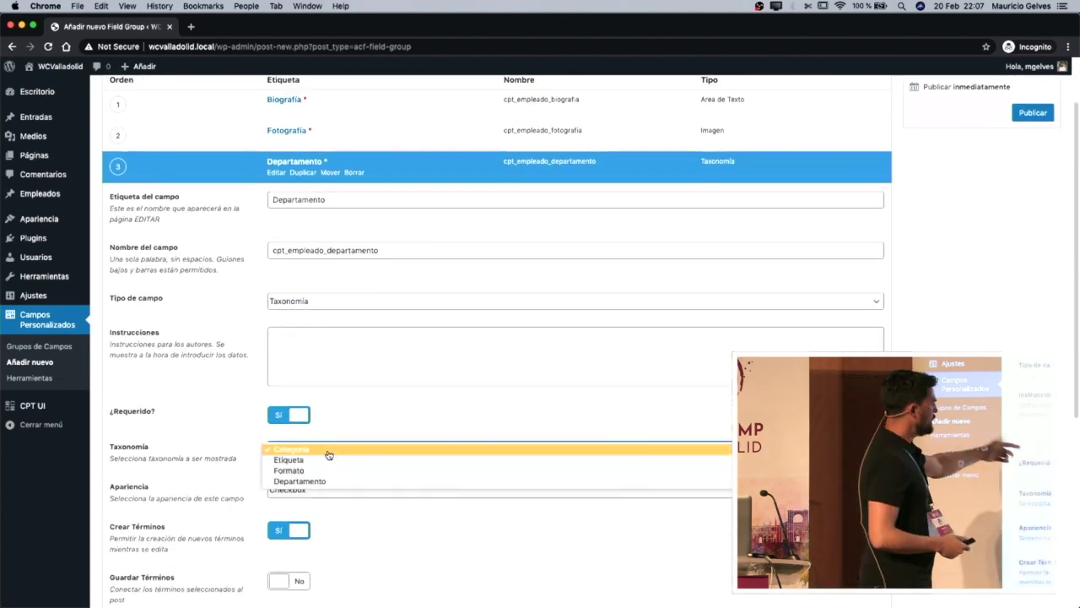
click(335, 481)
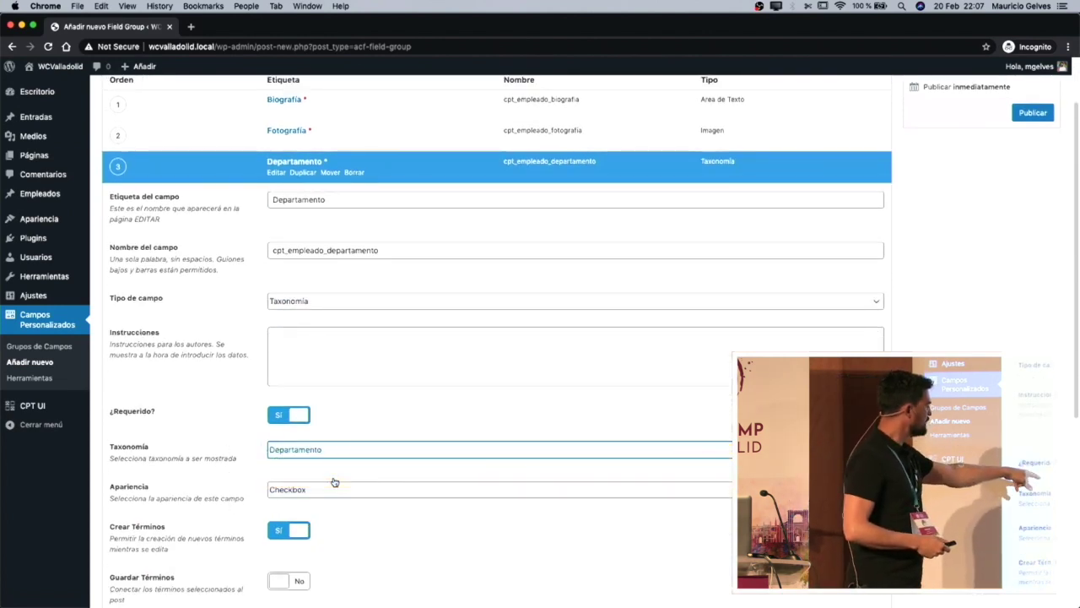
Show Departamento as Botones Radio with Guardar Términos and Cargar Términos set to Sí
click(337, 489)
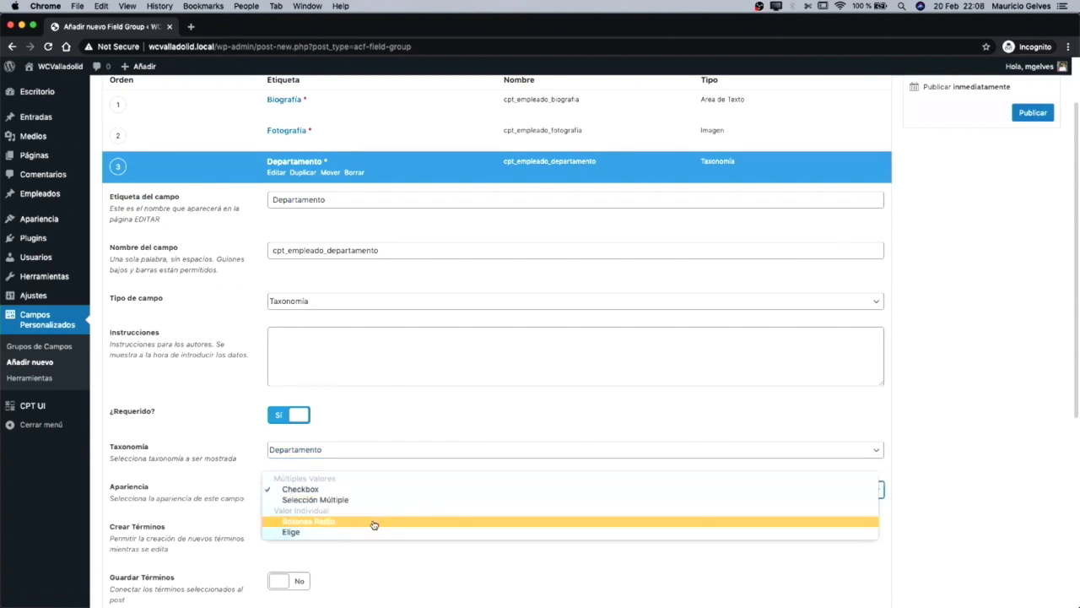
click(371, 522)
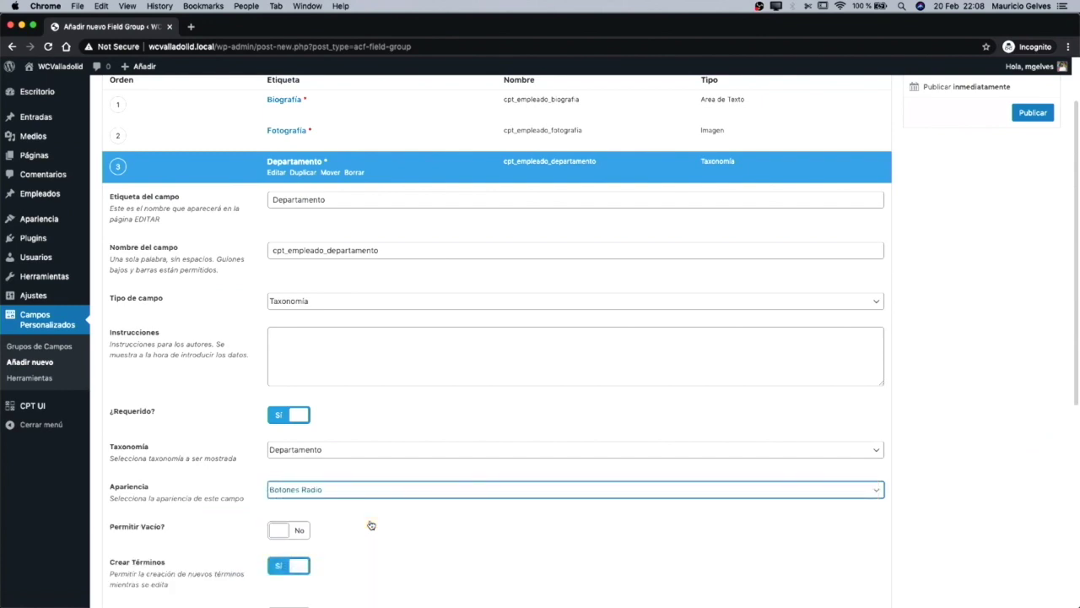
scroll(371, 525, down, 2)
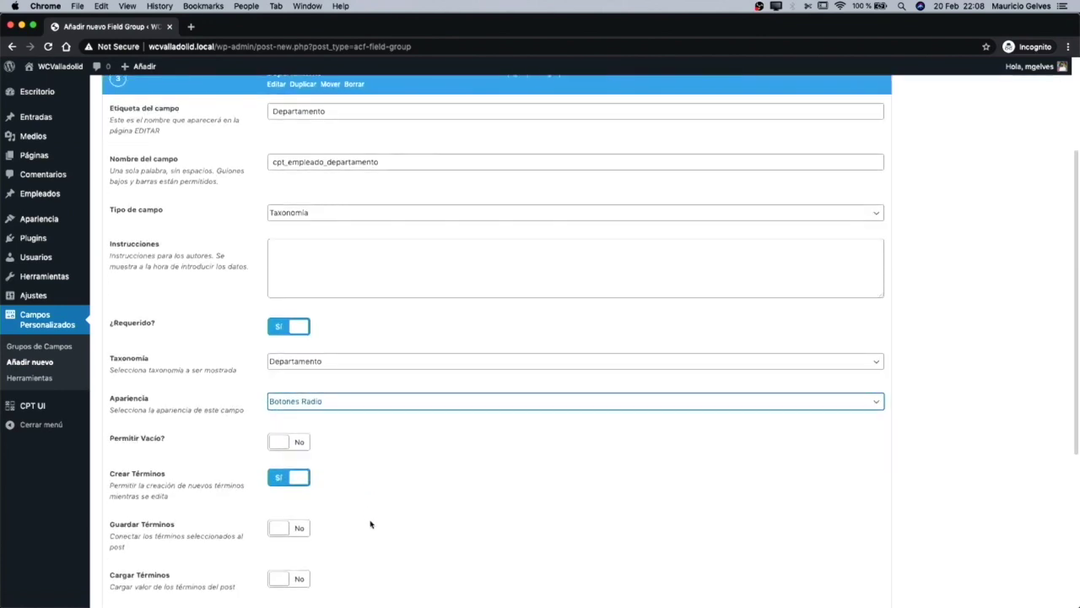
scroll(370, 524, down, 2)
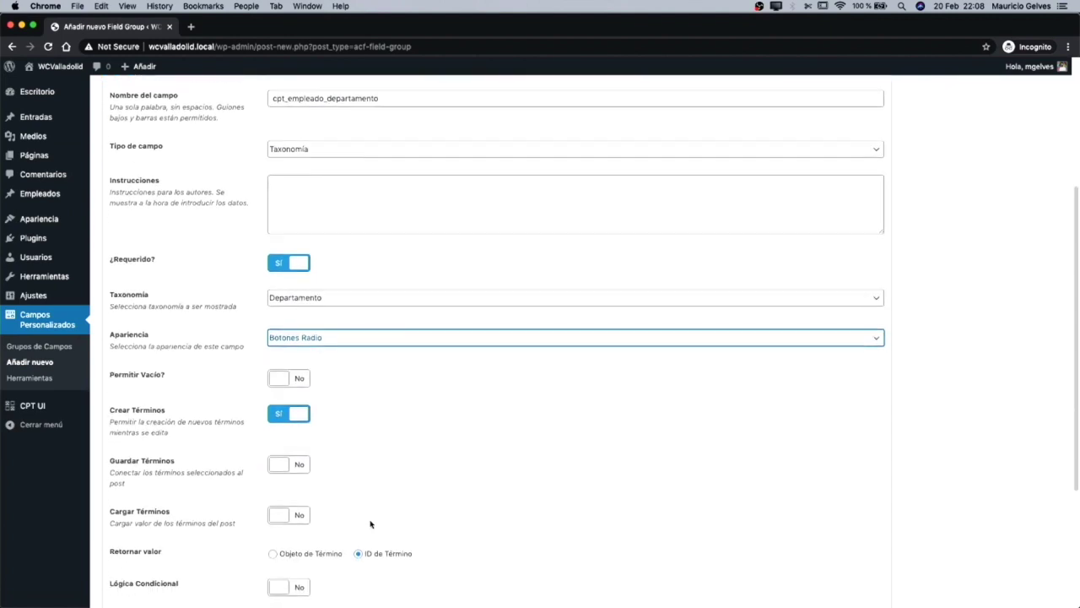
click(287, 470)
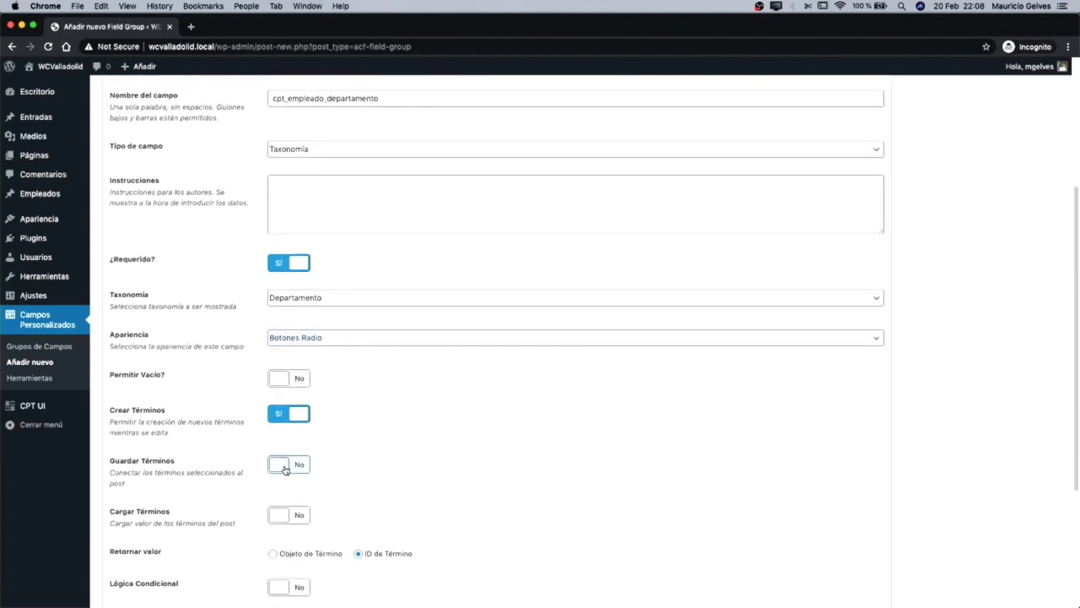
click(290, 519)
scroll(289, 522, down, 3)
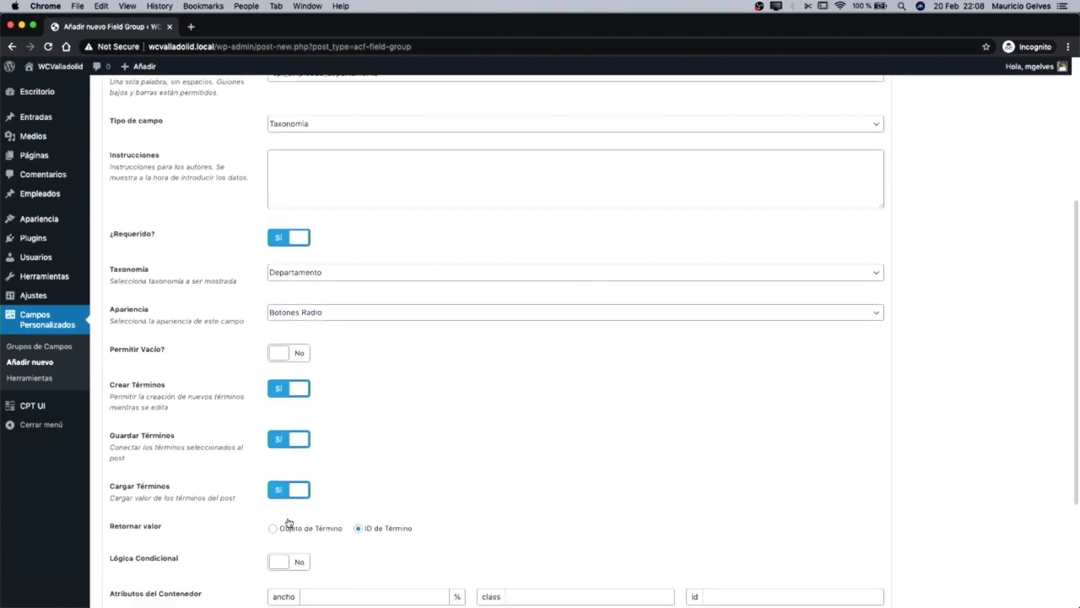
click(304, 564)
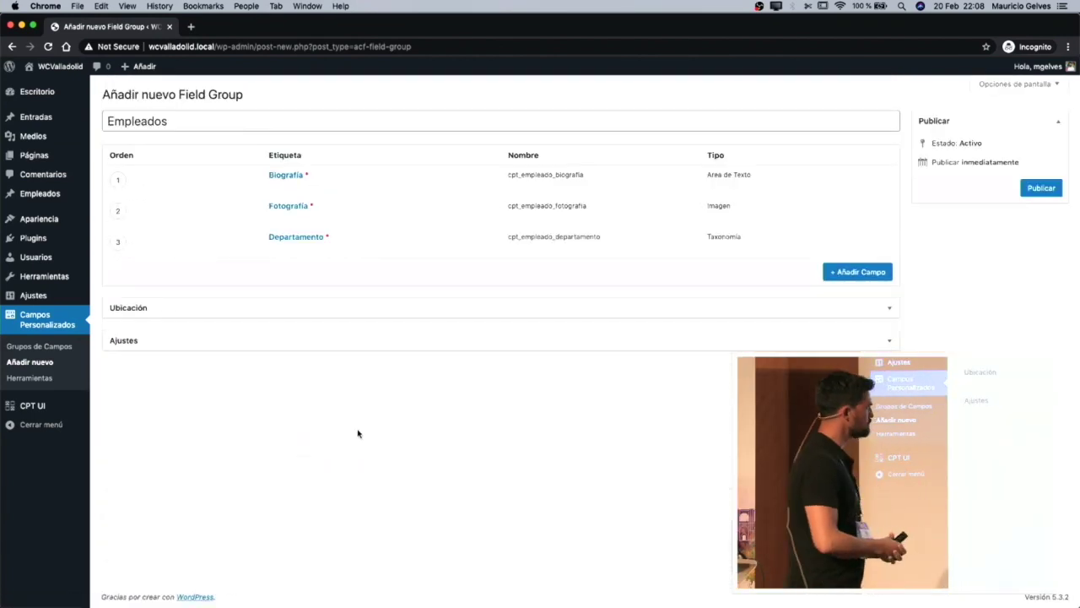
Add a Url field labelled 'Cuenta de Twitter' with name cpt_empleado_twitter
click(853, 272)
text(Cuenta de Tw)
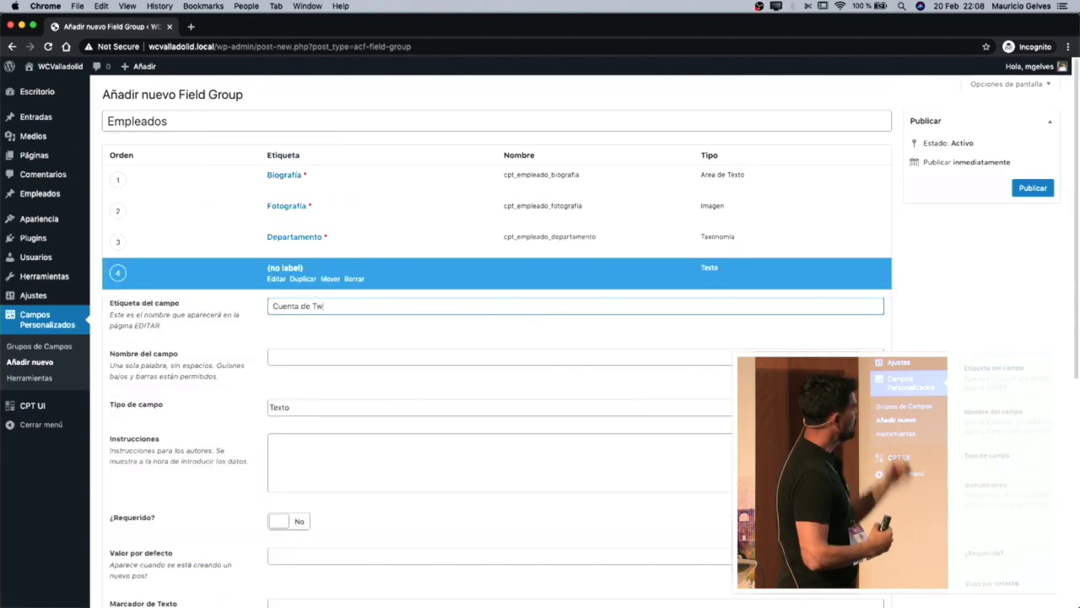
text(itter)
key(Tab)
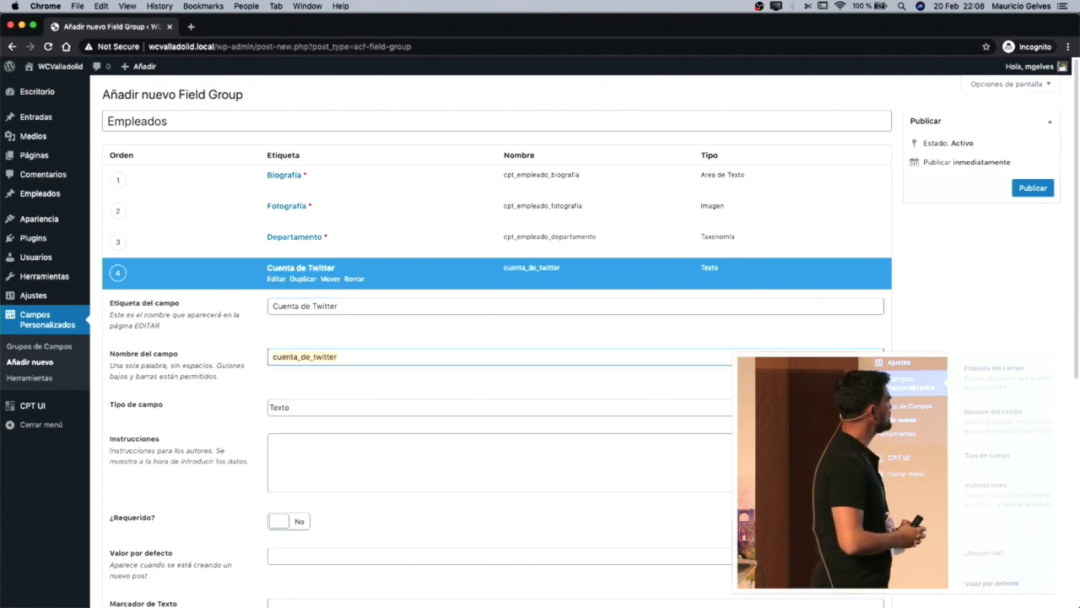
text(cpt_)
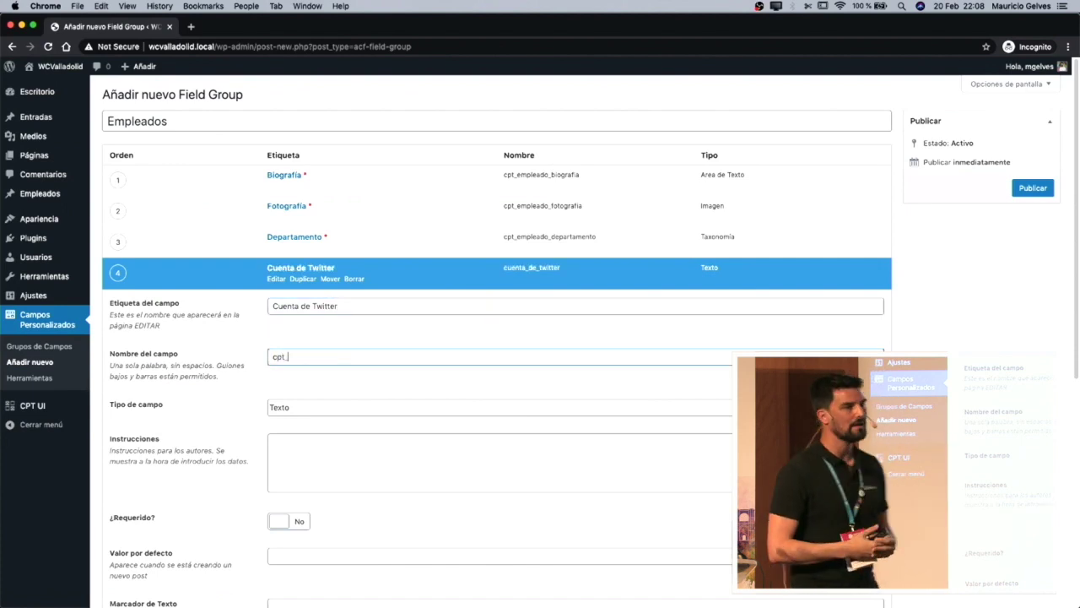
text(empleado_twitter)
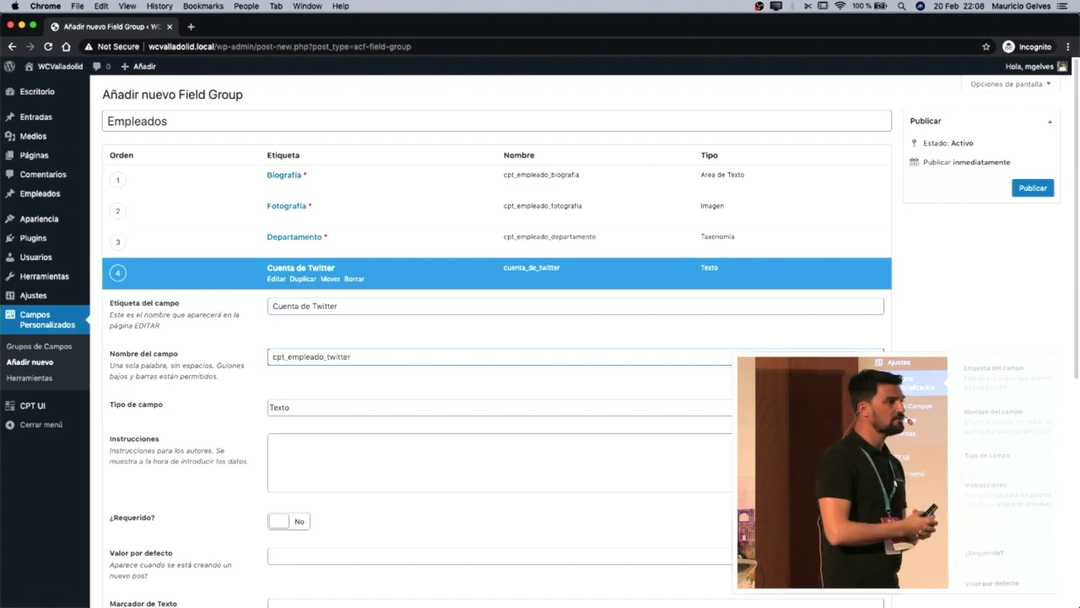
click(310, 409)
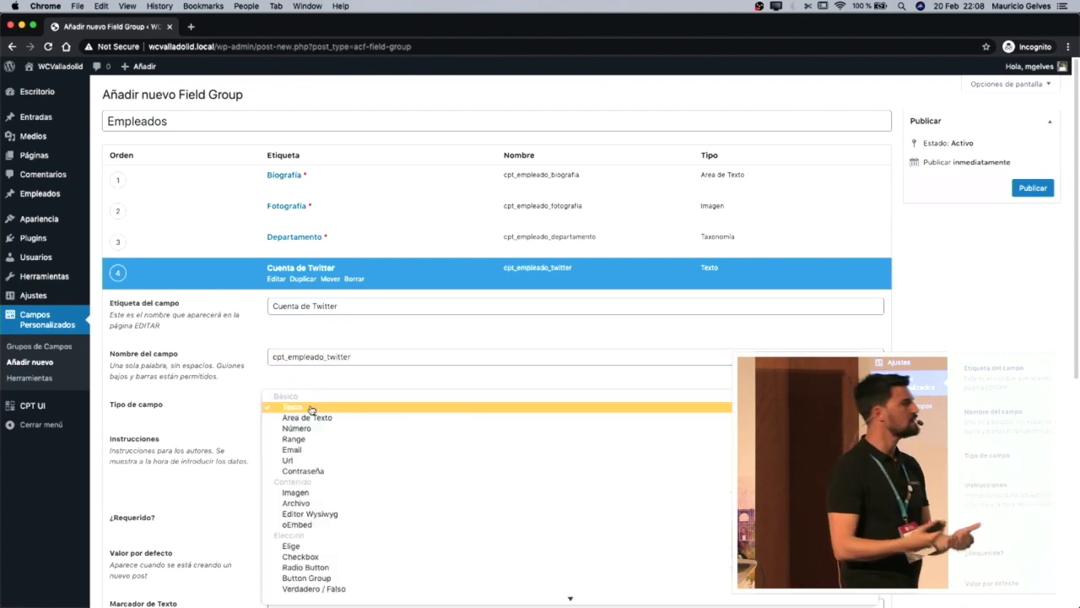
click(311, 461)
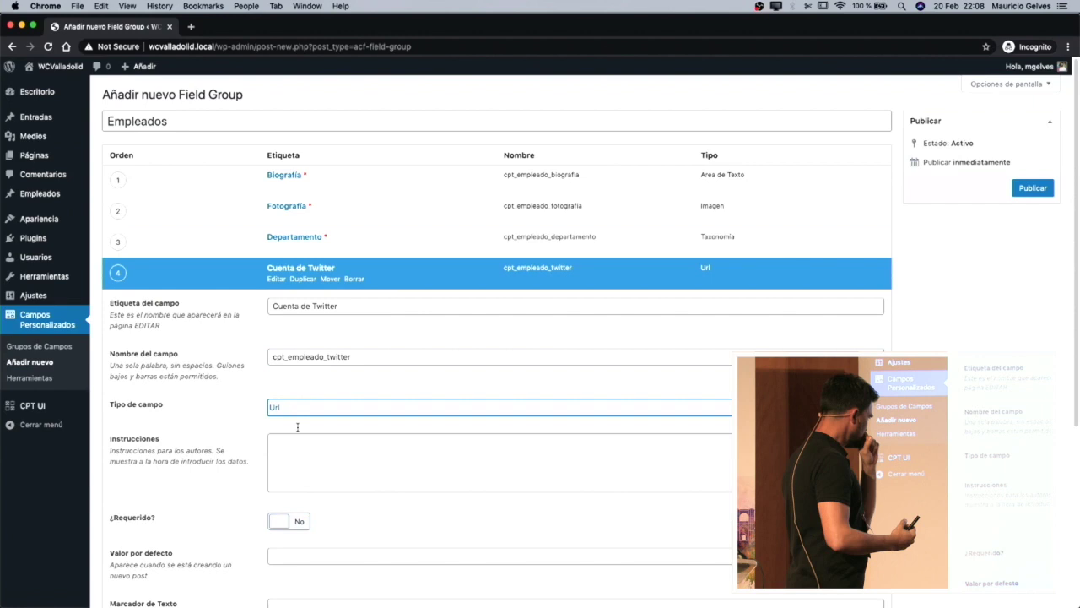
click(277, 280)
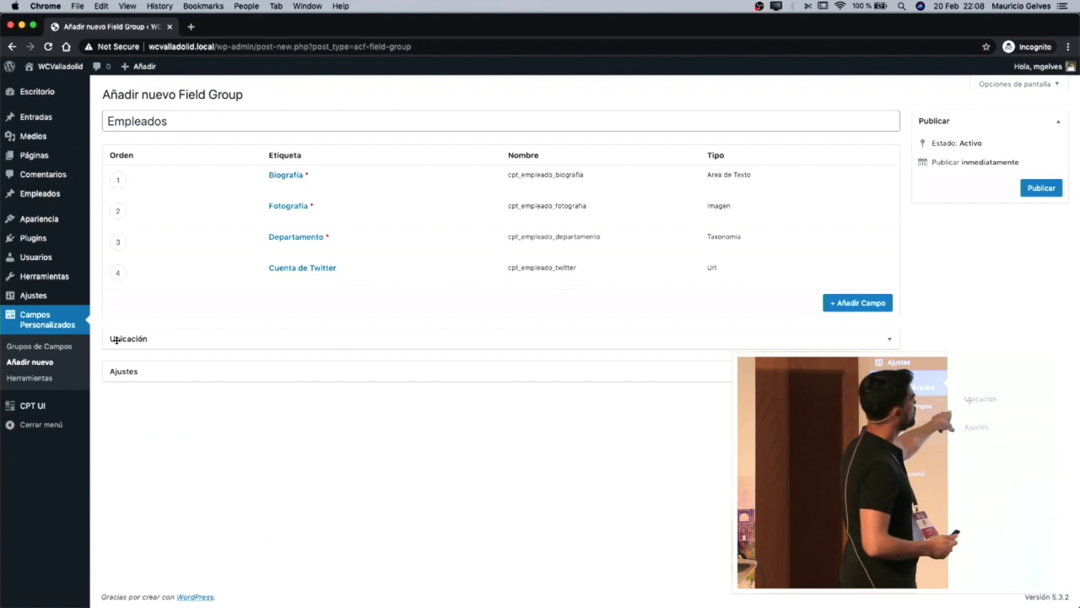
Set the location rule to Post Type es igual a Empleado and publish the group
click(889, 339)
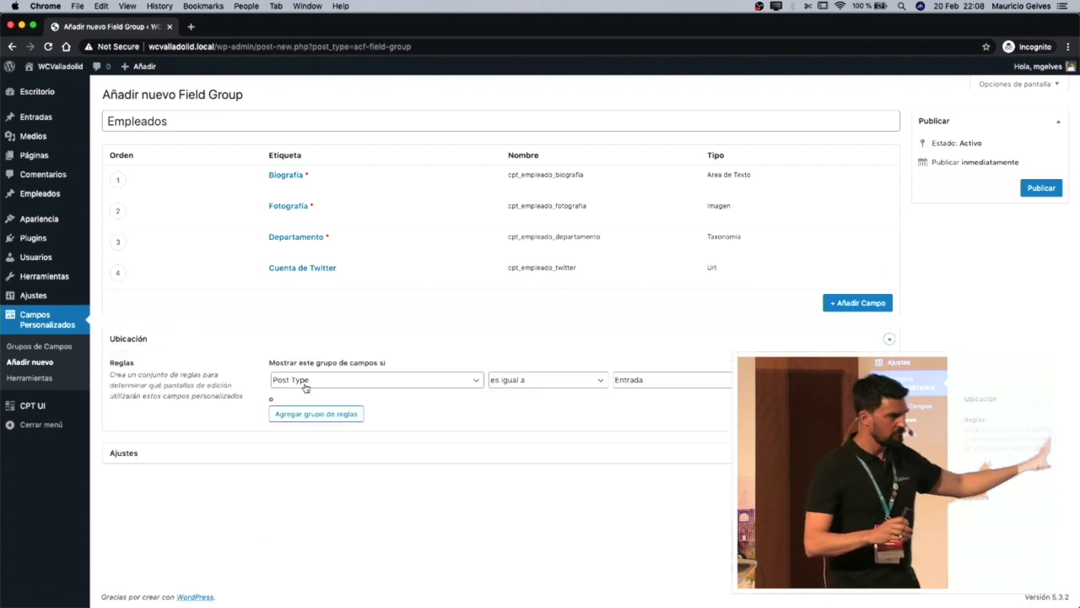
click(644, 380)
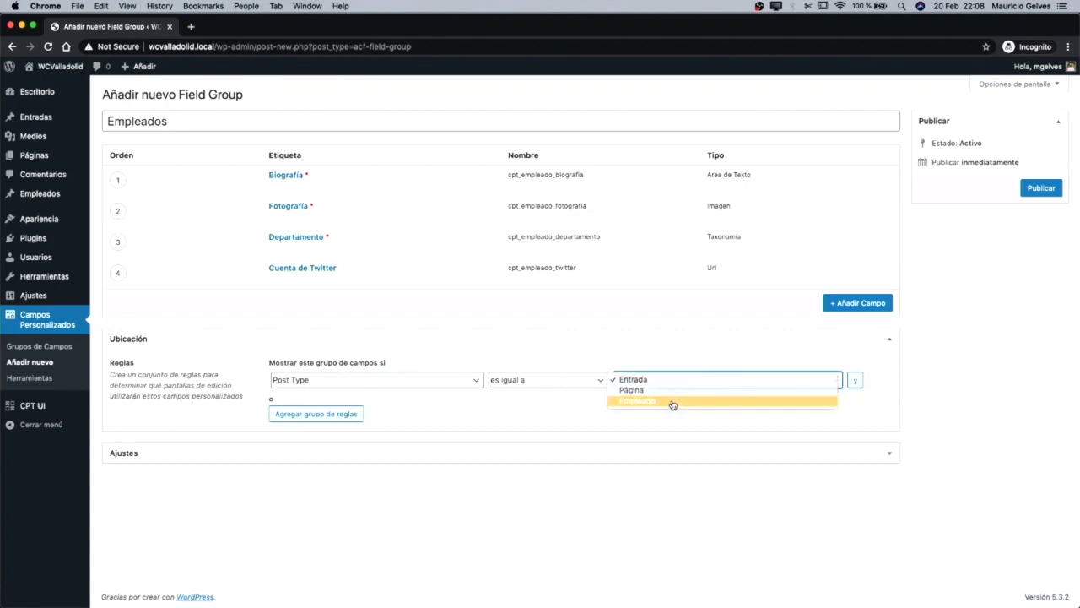
click(673, 402)
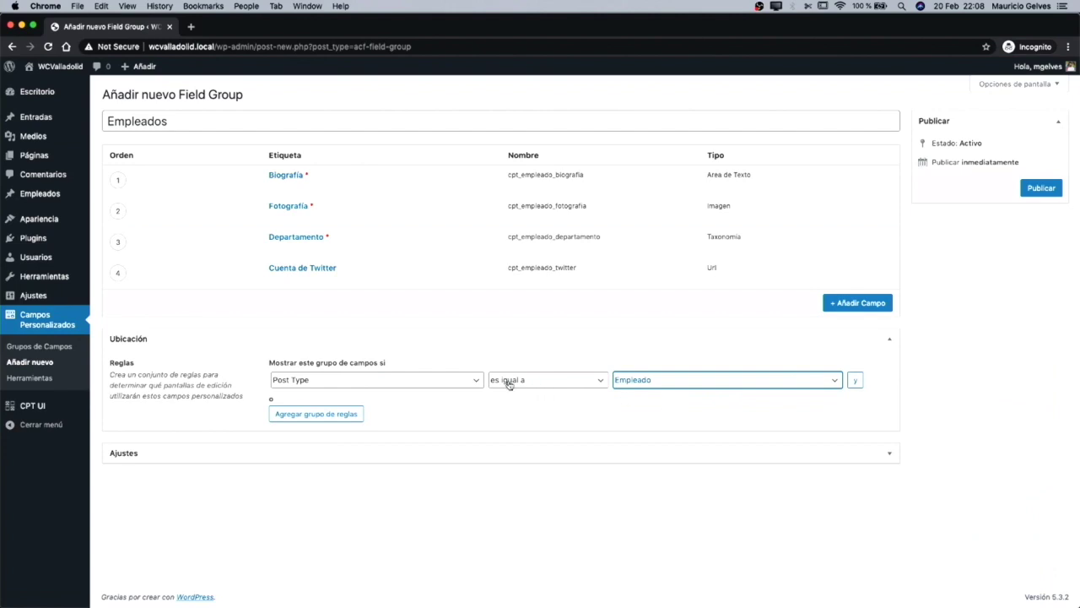
click(438, 381)
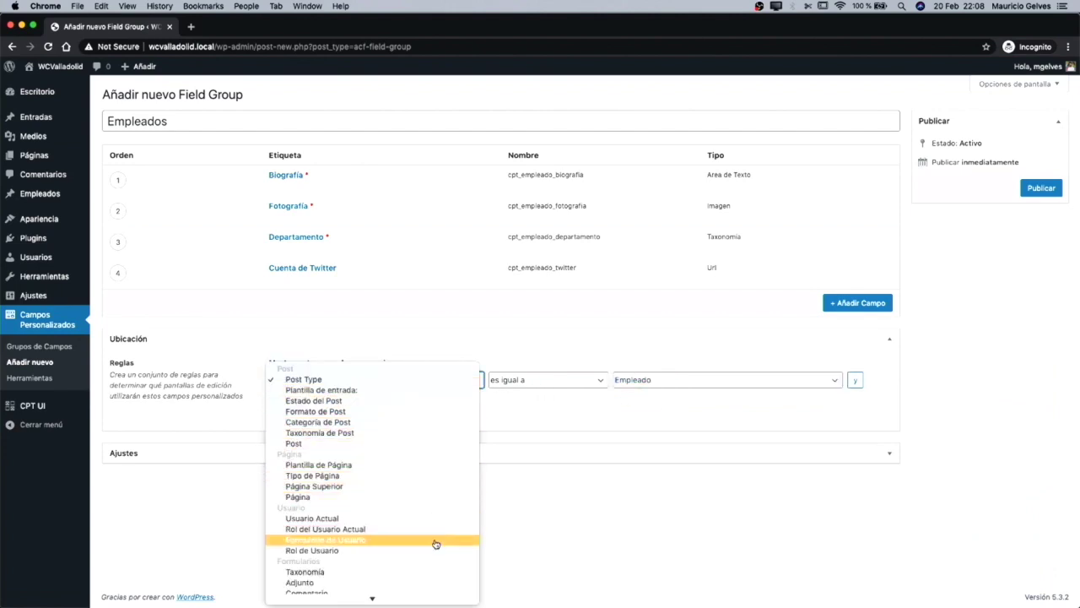
mouse_move(438, 591)
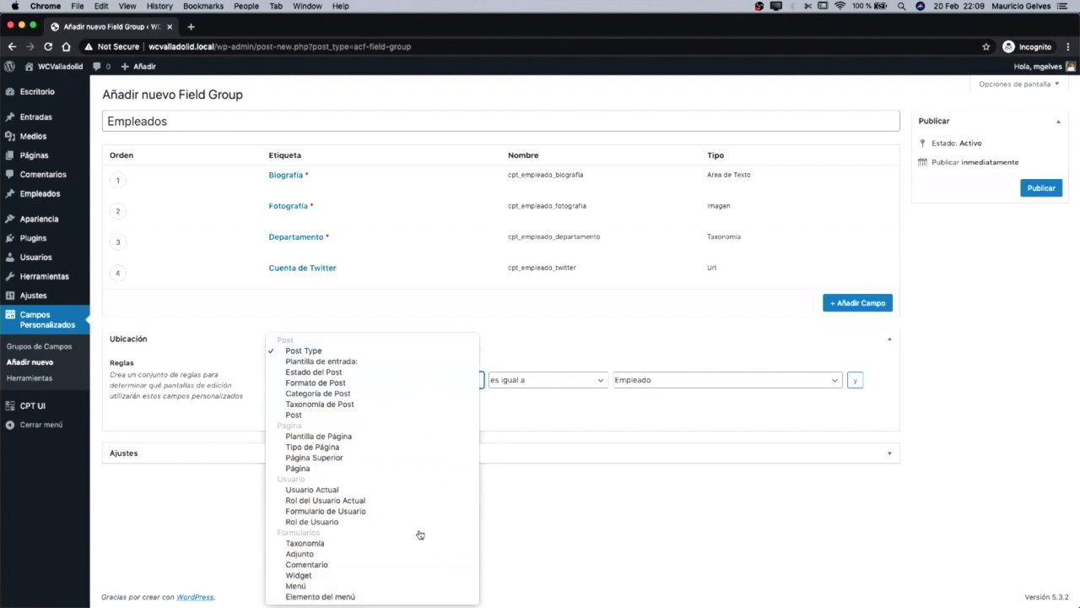
click(408, 356)
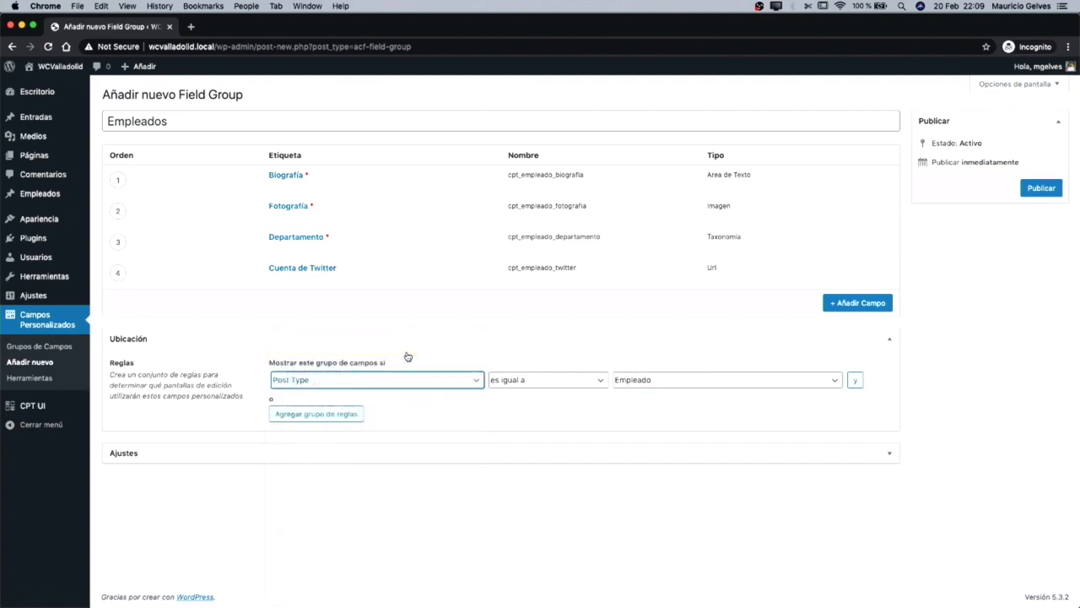
click(1041, 189)
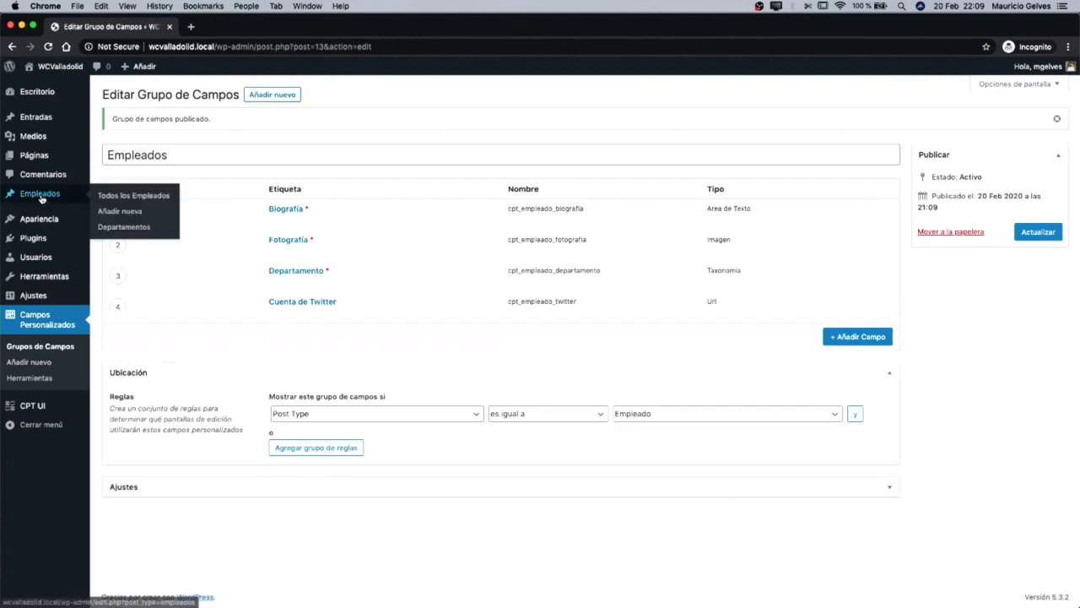
Open the existing employee, paste Lorem ipsum into Biografía, and bring up the Fotografía image picker
click(108, 196)
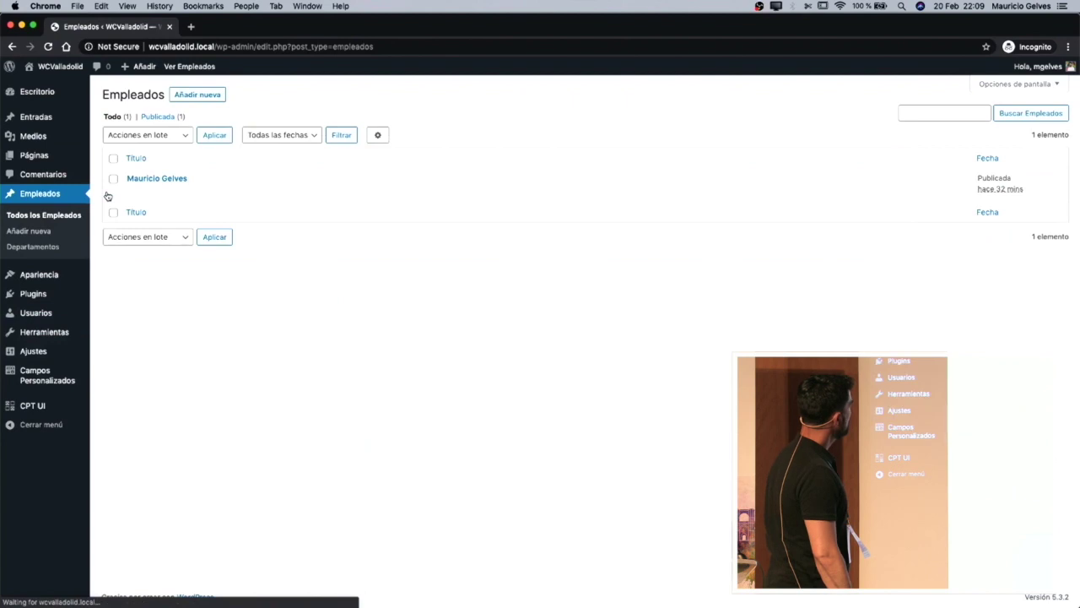
click(139, 179)
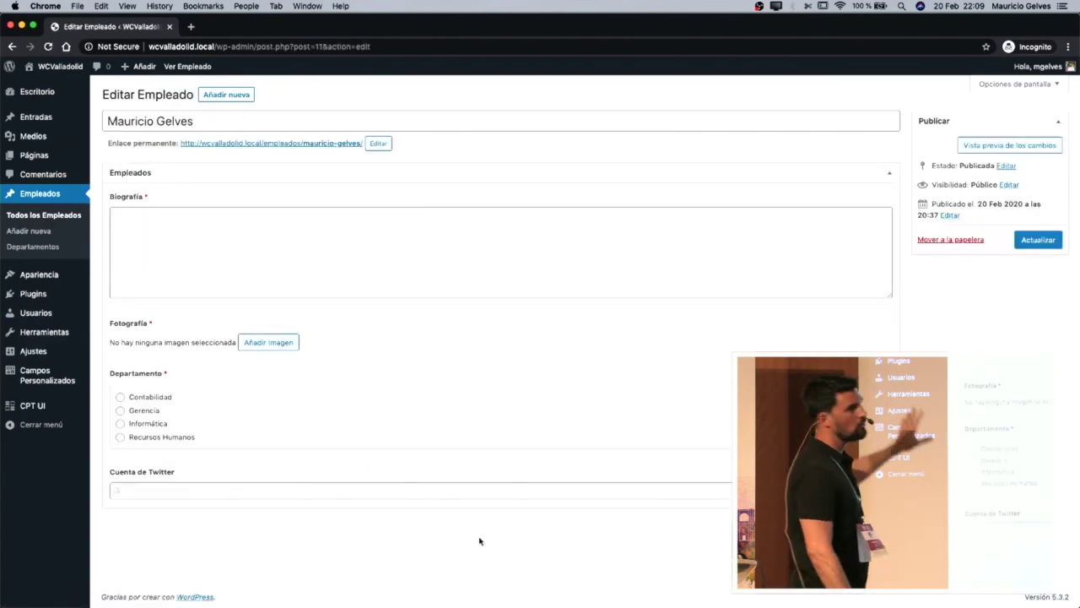
click(258, 220)
text(Lorem ipsum dolor sit amet, consectetur adipiscing elit. Vestibulum feugiat ut dui ac placerat. Maecenas ultricies pulvinar tellus id aliquet. Morbi pharetra volutpat tellus, vel iaculis ante dignissim in. Curabitur tincidunt dolor elit, tincidunt pretium dui mollis sit amet. Nullam orci ante, laoreet in maximus at, tincidunt a ligula. Nam vehicula pellentesque commodo. Orci varius natoque penatibus et magnis dis parturient montes, nascetur ridiculus mus. Nam consequat scelerisque tellus id congue. Pellentesque bibendum turpis ut congue malesuada.)
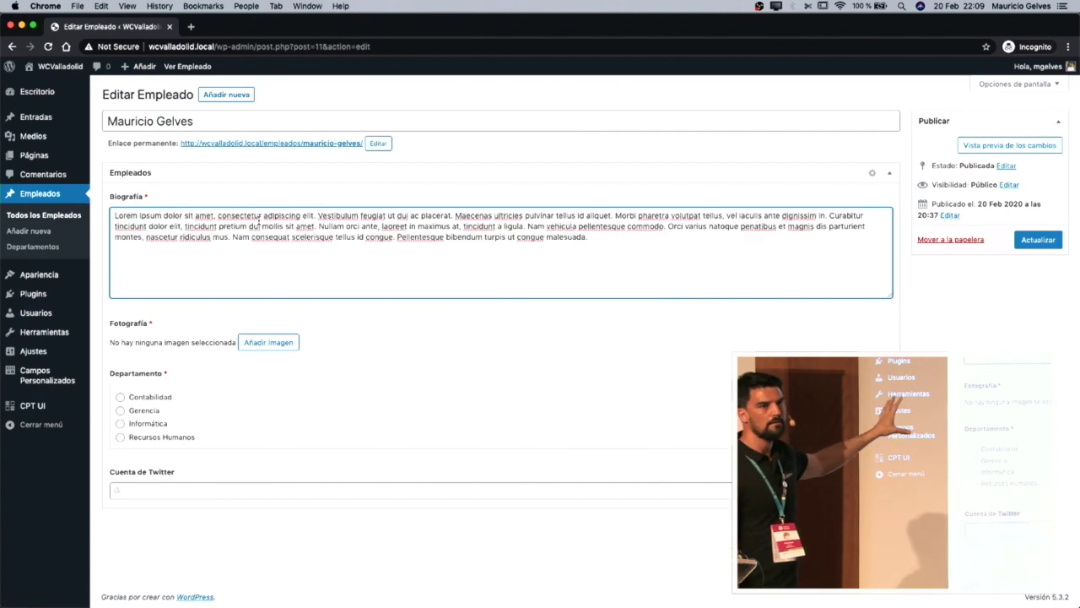
click(272, 341)
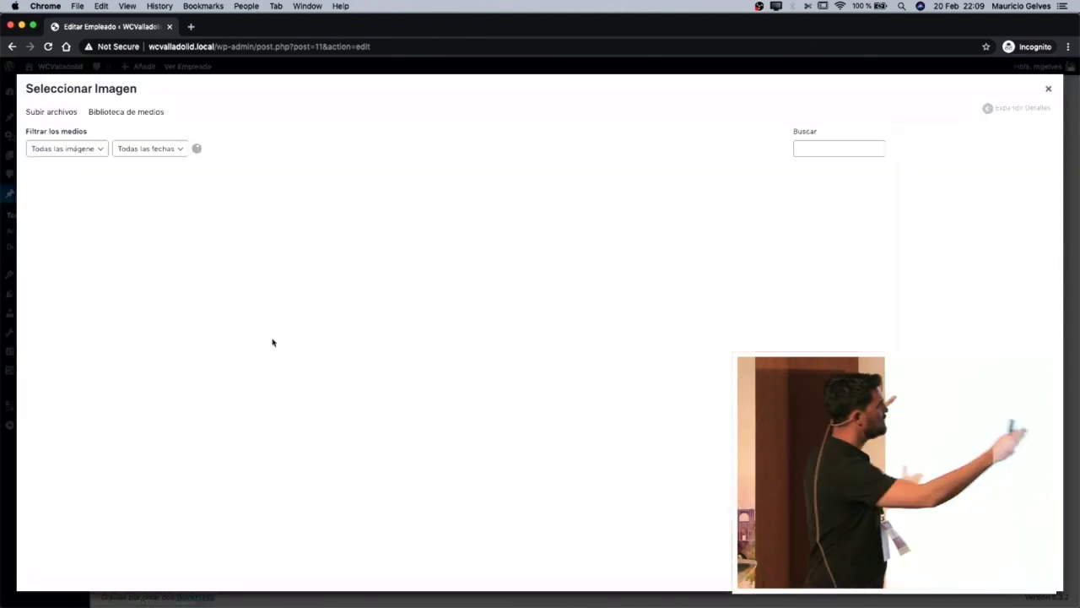
Upload gravatar.jpeg with the employee's full name as alt text and choose it as Fotografía
click(55, 111)
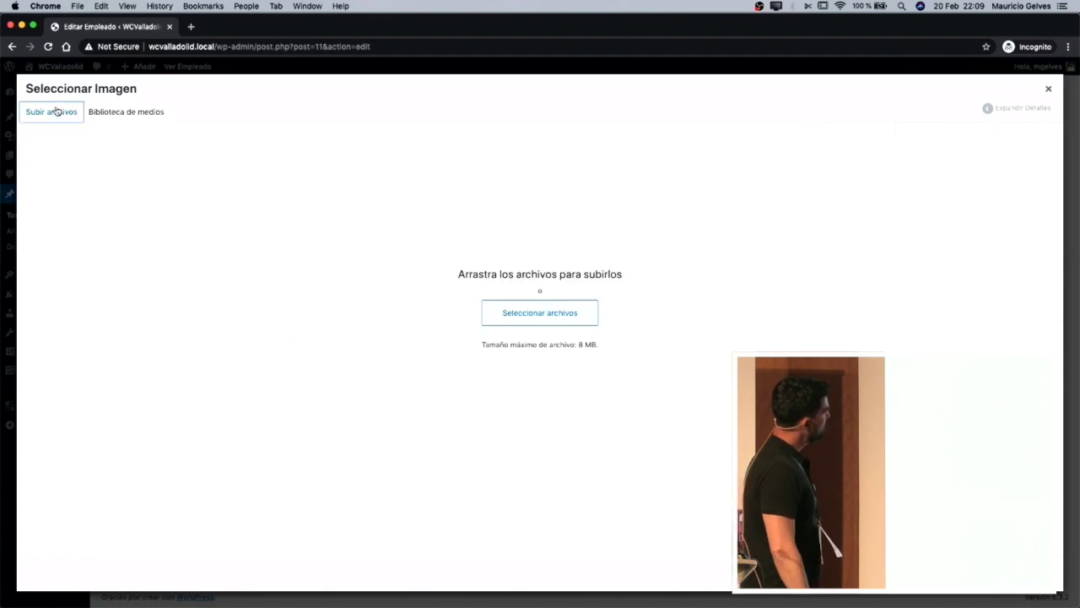
click(507, 315)
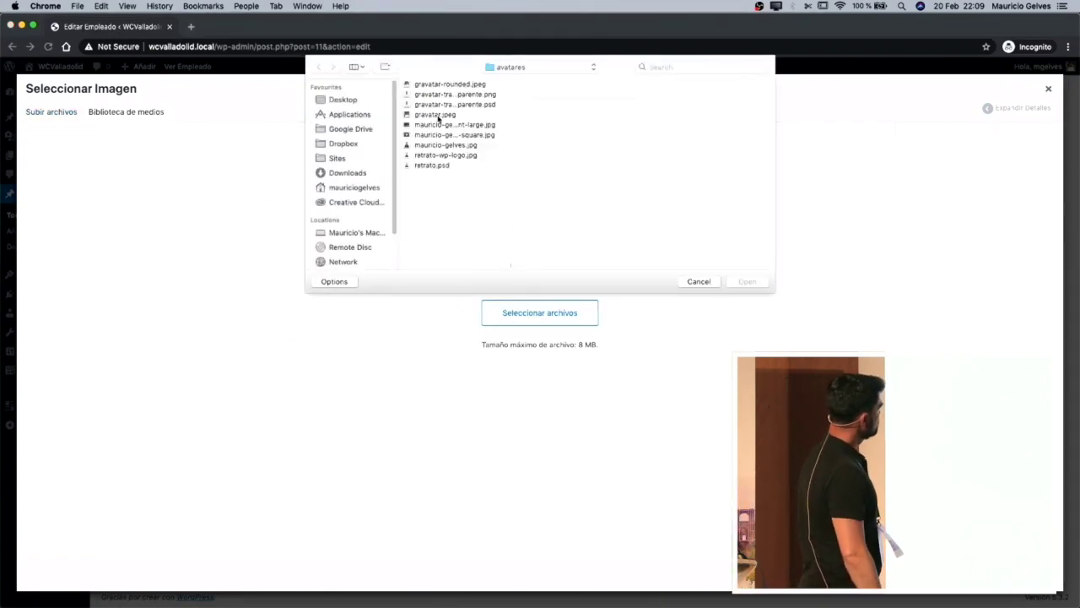
click(437, 115)
click(749, 282)
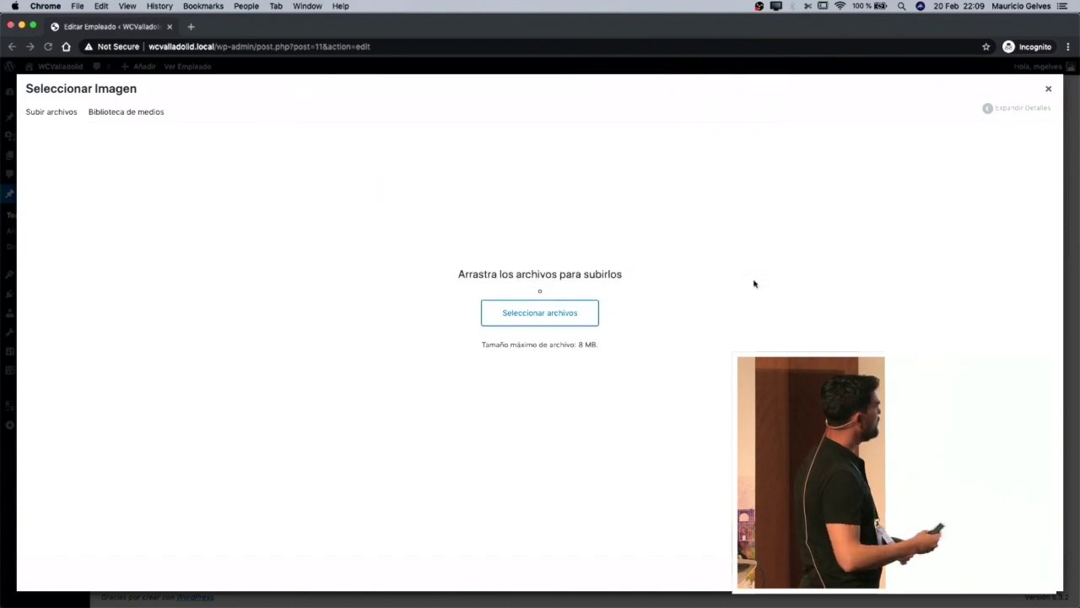
click(995, 309)
text(Mauricio Gelves)
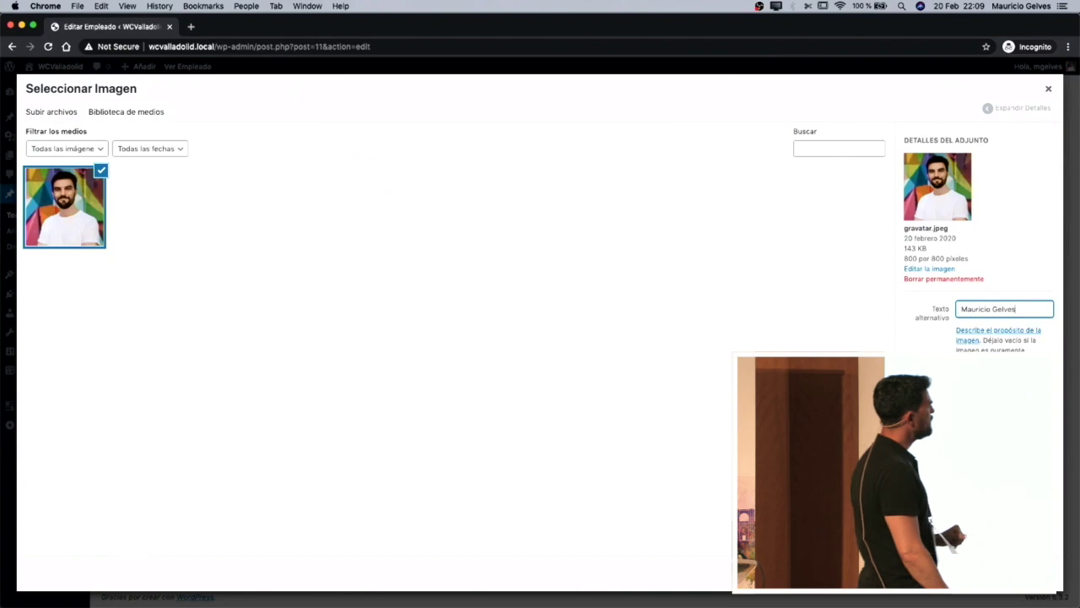
key(Tab)
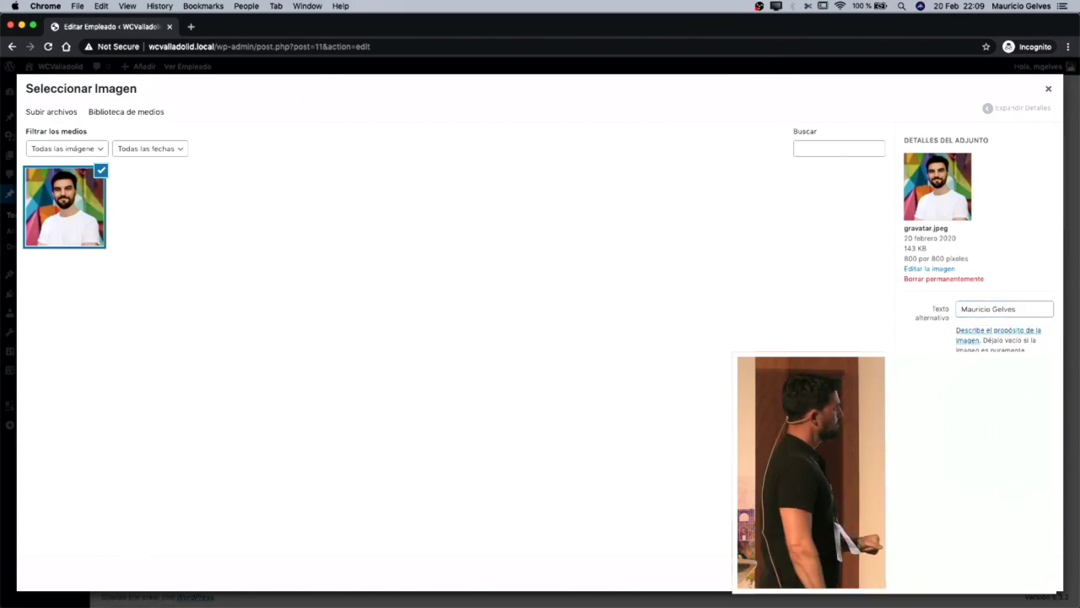
click(1037, 575)
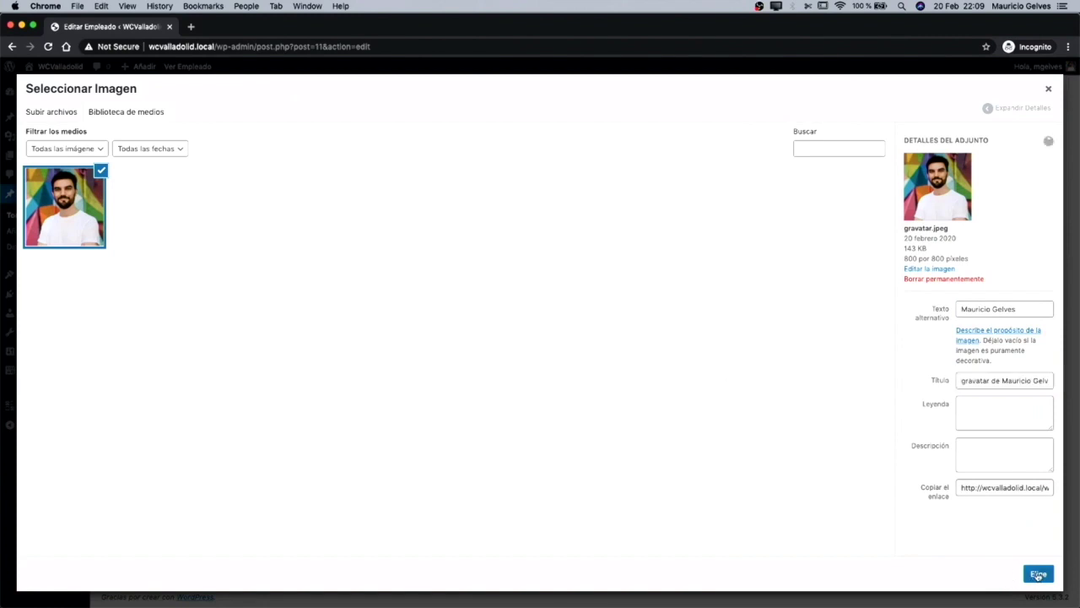
Fill Cuenta de Twitter with the employee's Twitter profile URL and update the entry
scroll(771, 436, down, 3)
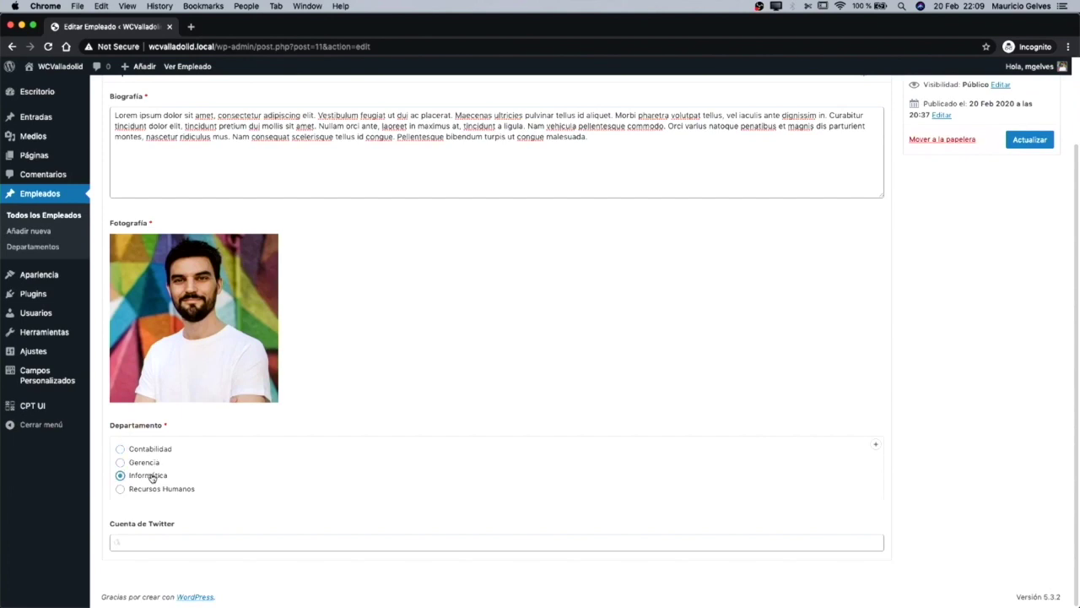
click(168, 545)
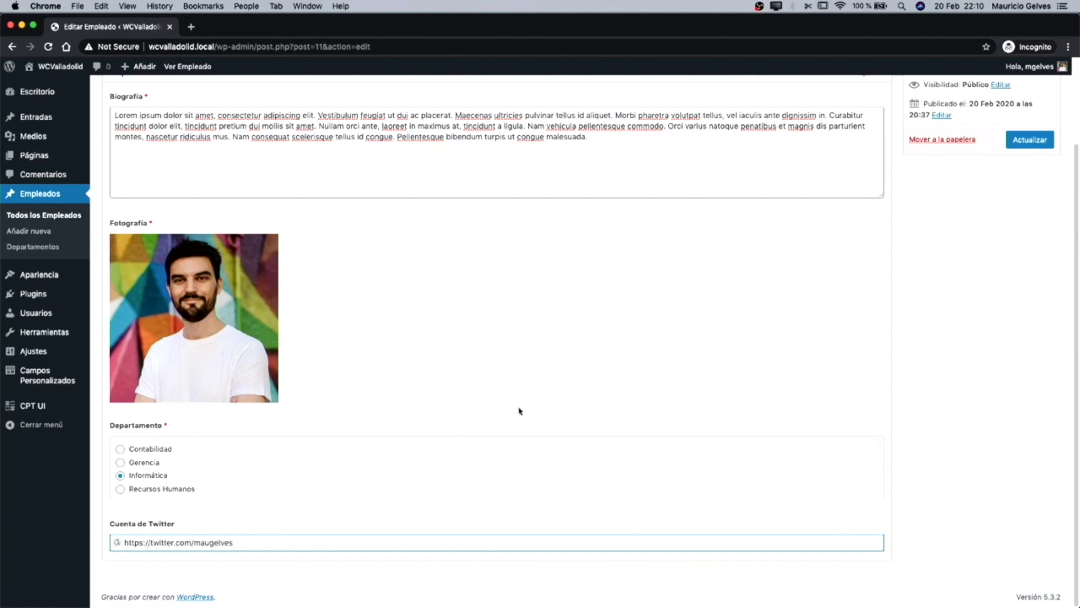
click(1035, 144)
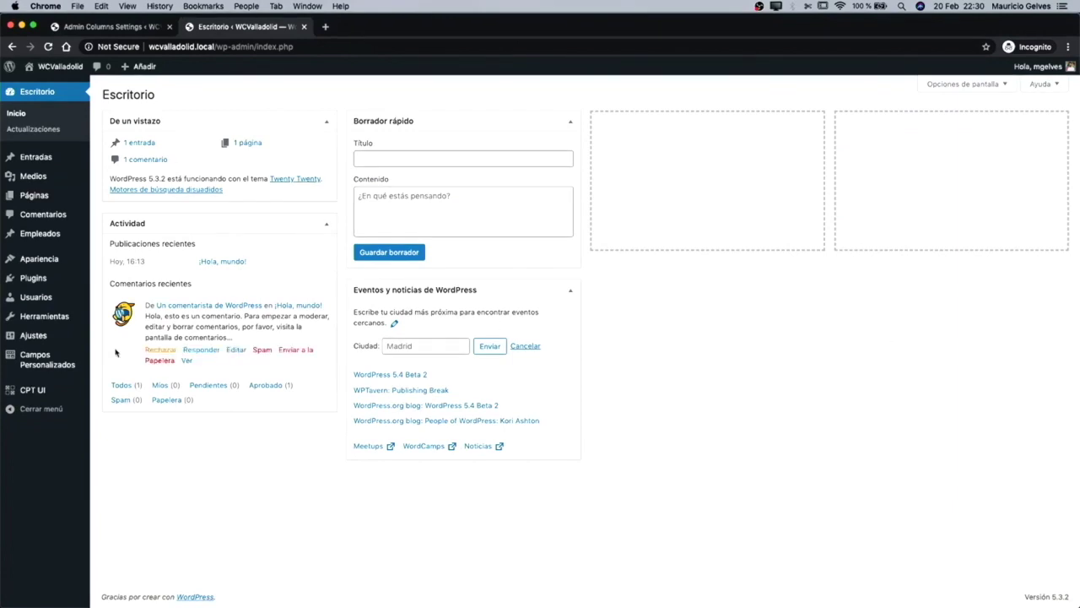
In Admin Columns, relabel the Título column as Nombre and add a new column
mouse_move(49, 337)
click(122, 448)
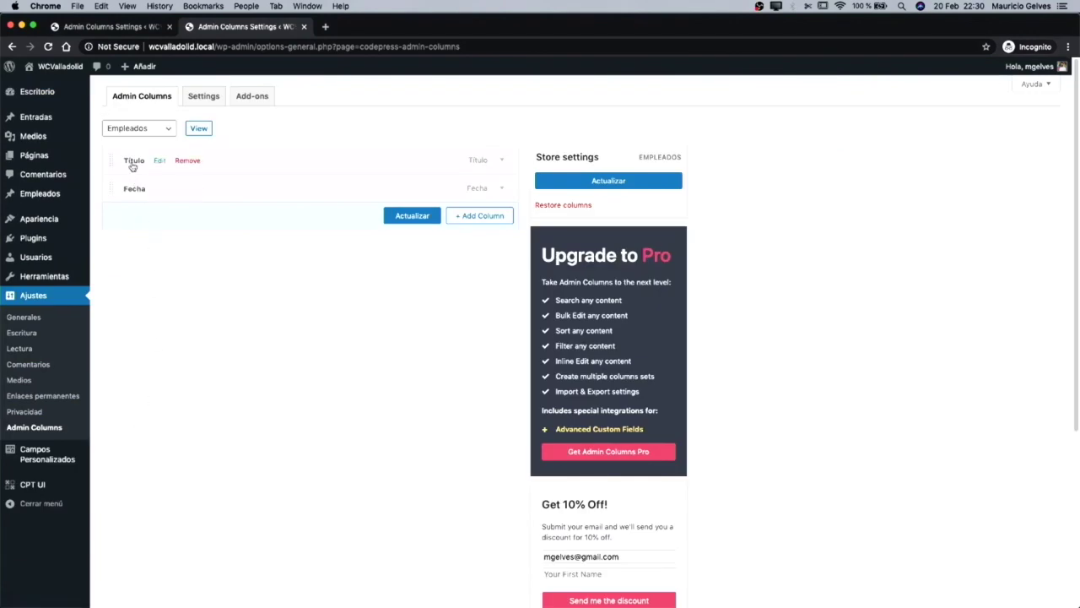
click(159, 161)
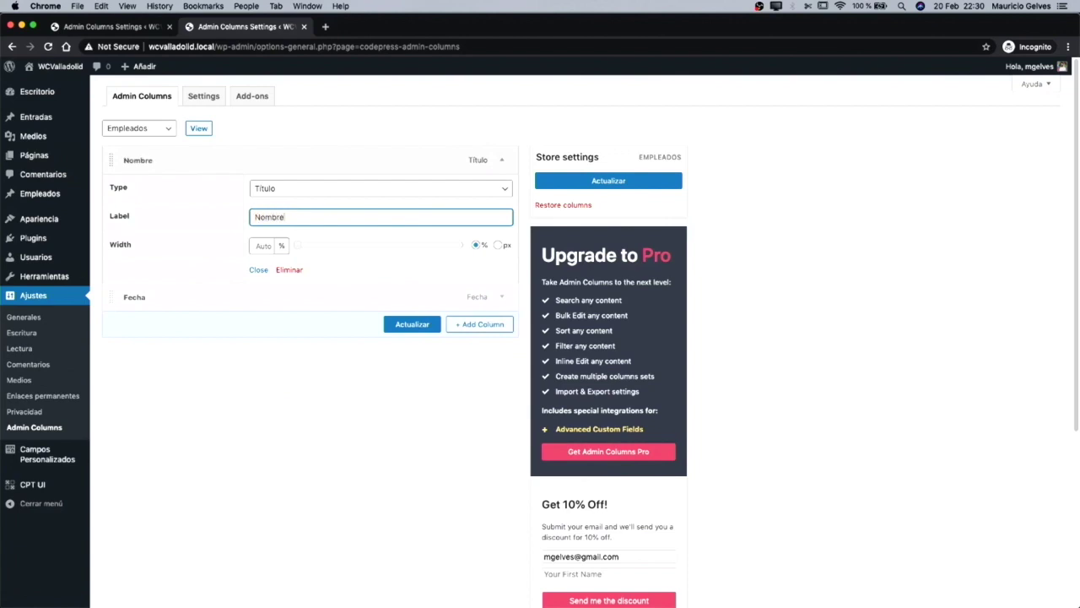
click(258, 270)
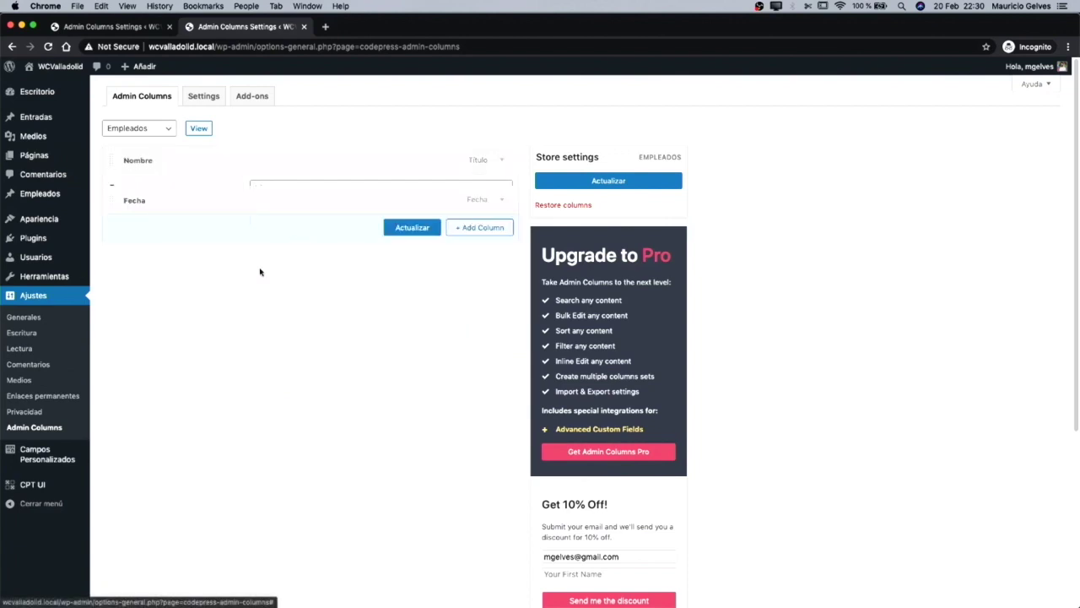
click(479, 215)
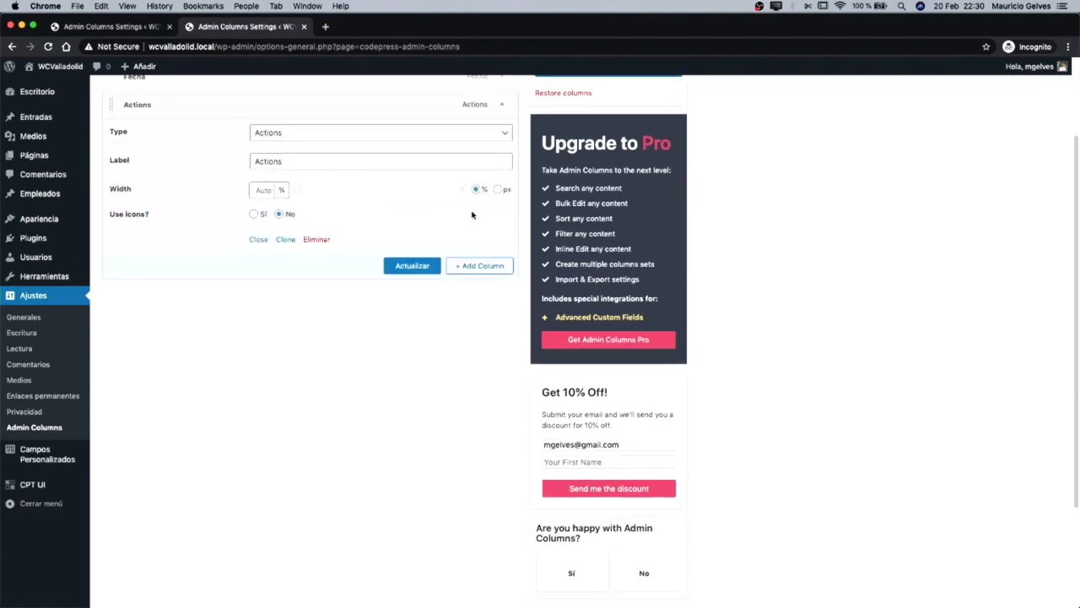
click(312, 250)
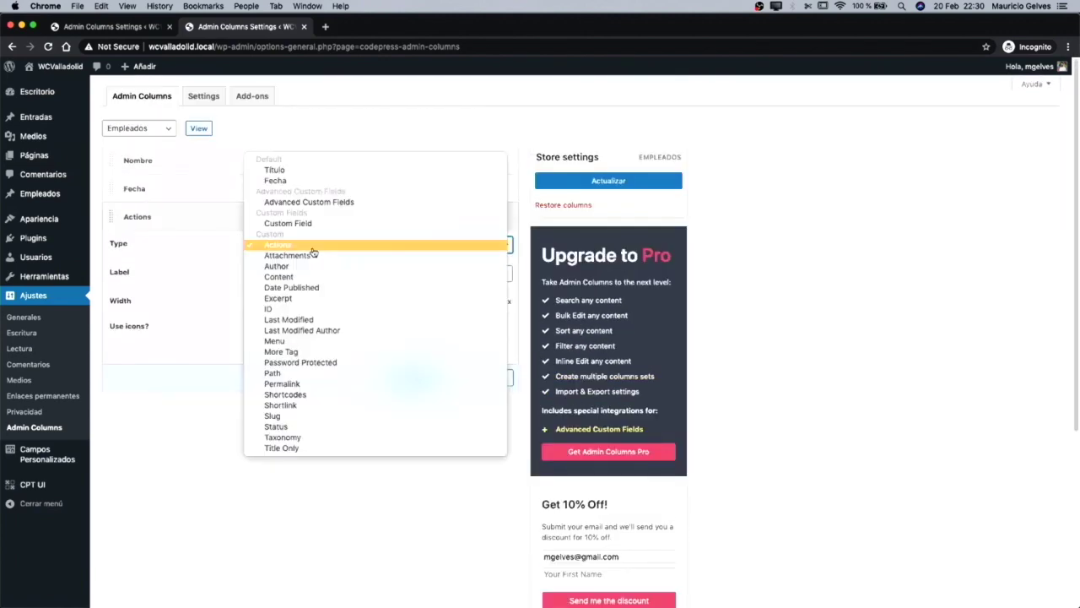
Make the new column a Custom Field column labelled Fotografía showing cpt_empleado_fotografia
click(332, 202)
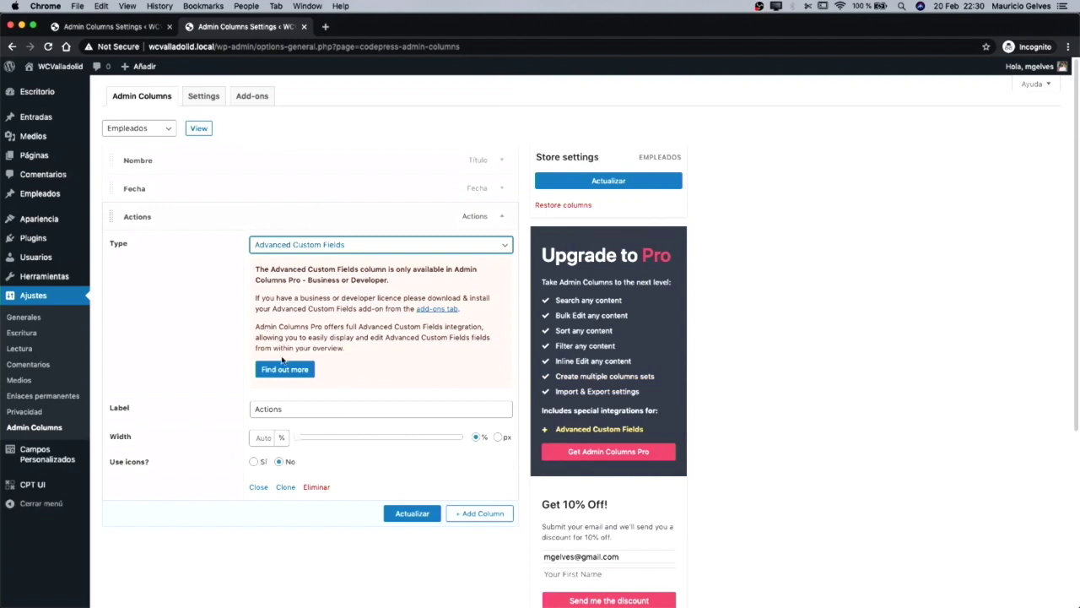
click(298, 245)
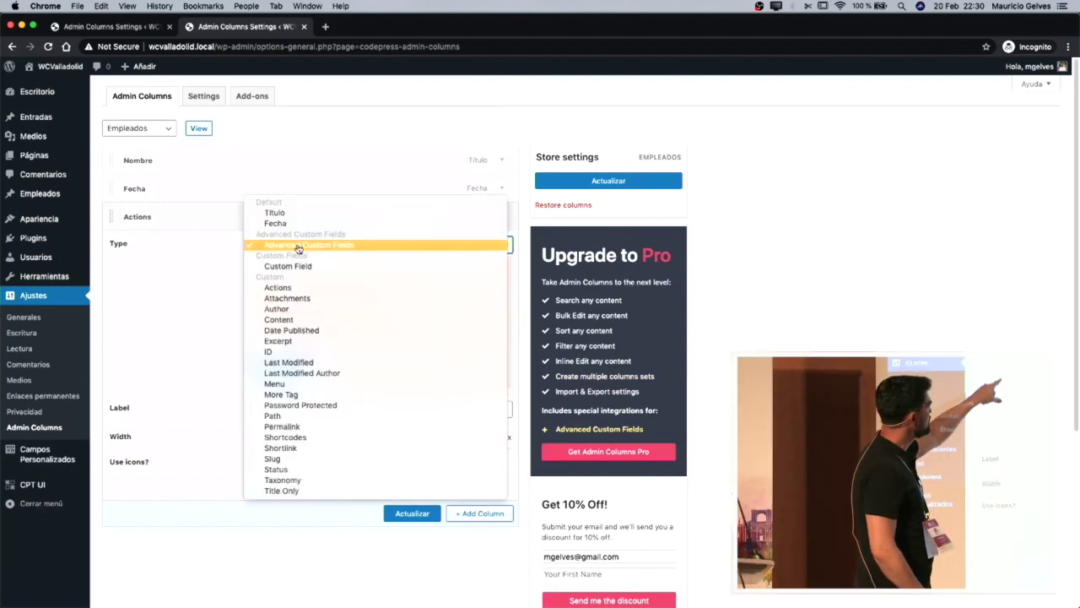
click(298, 268)
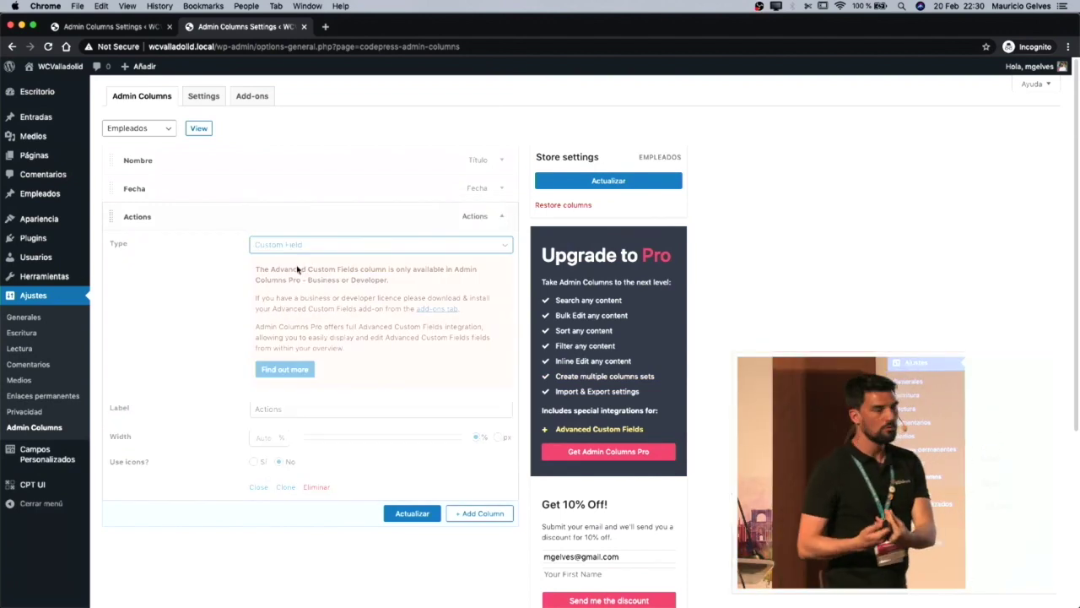
triple_click(297, 270)
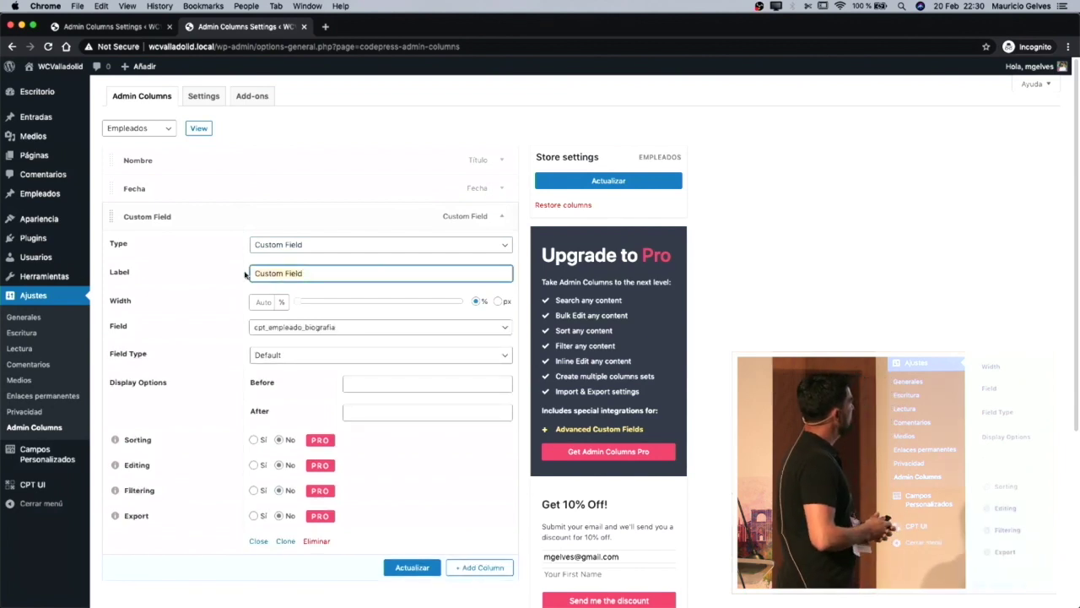
text(Fotogr)
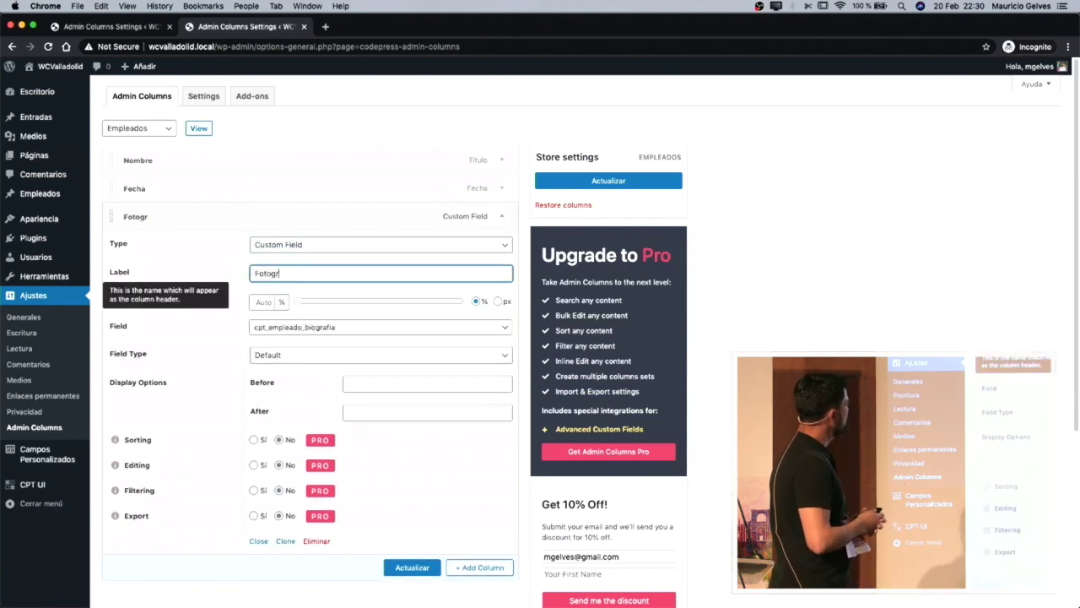
text(afía)
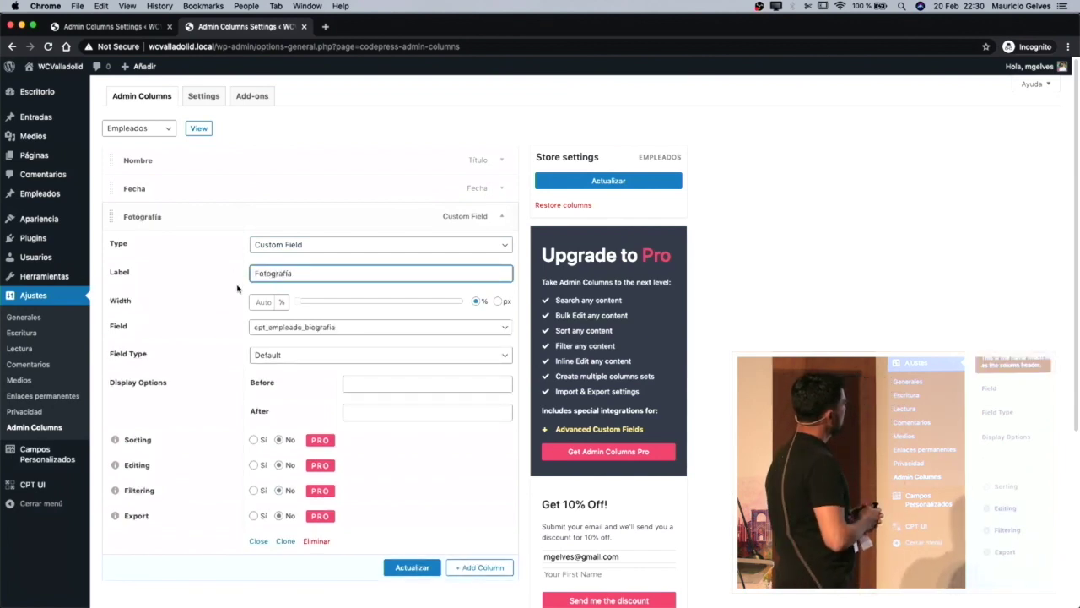
click(300, 327)
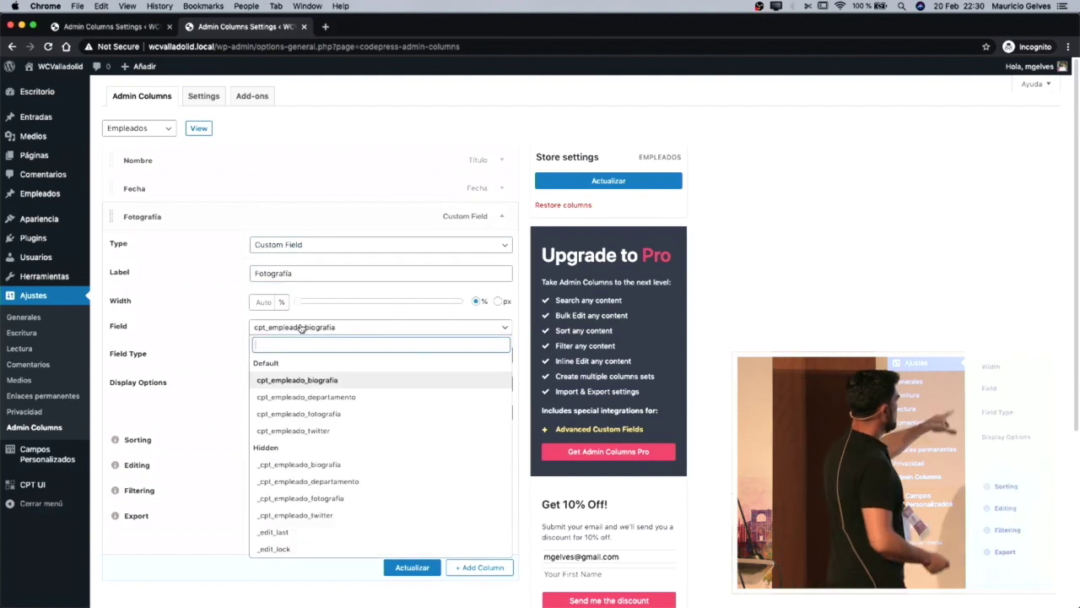
click(323, 414)
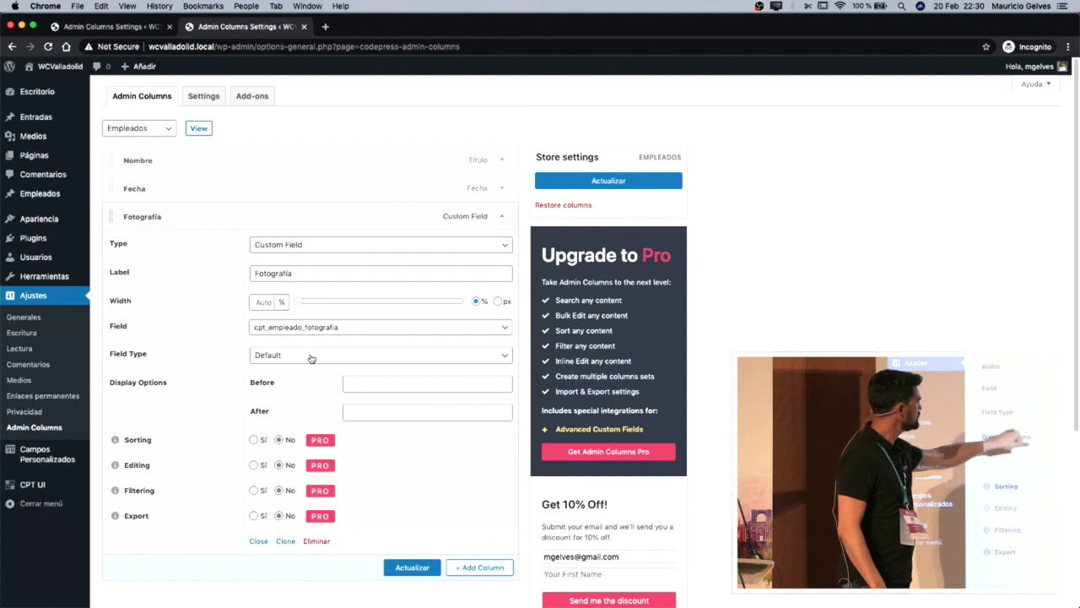
Display the field as an Image at Thumbnail (150 x 150) size and save the columns
click(309, 355)
click(315, 398)
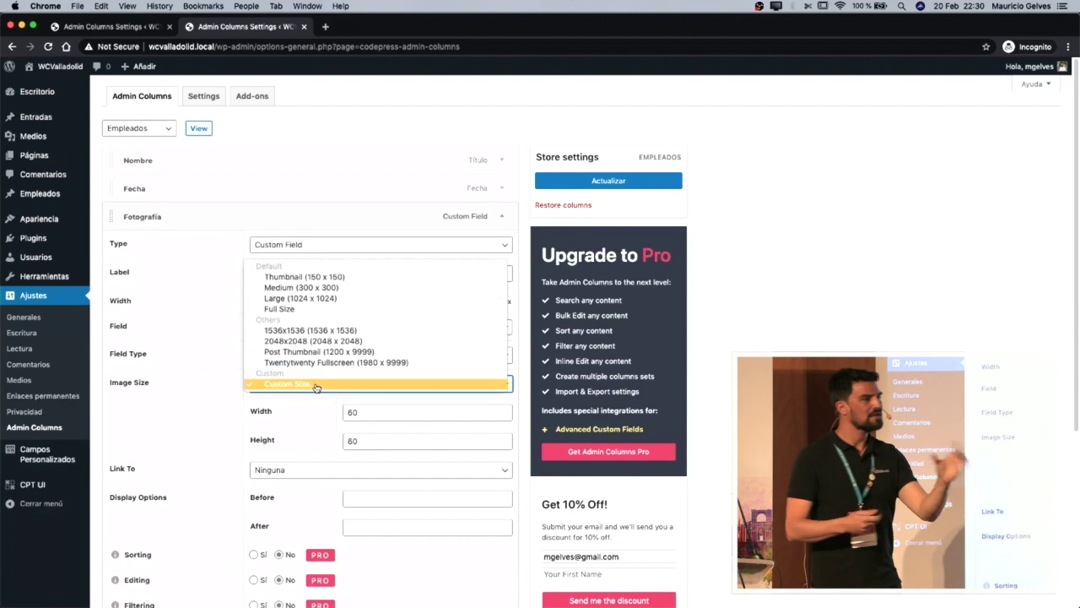
click(317, 384)
click(325, 278)
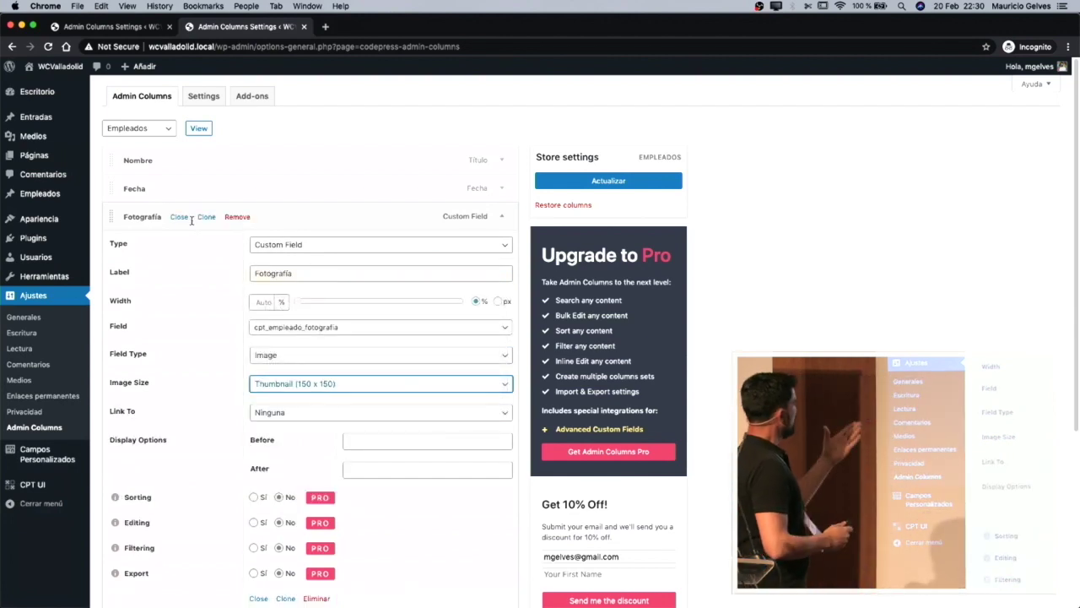
click(176, 218)
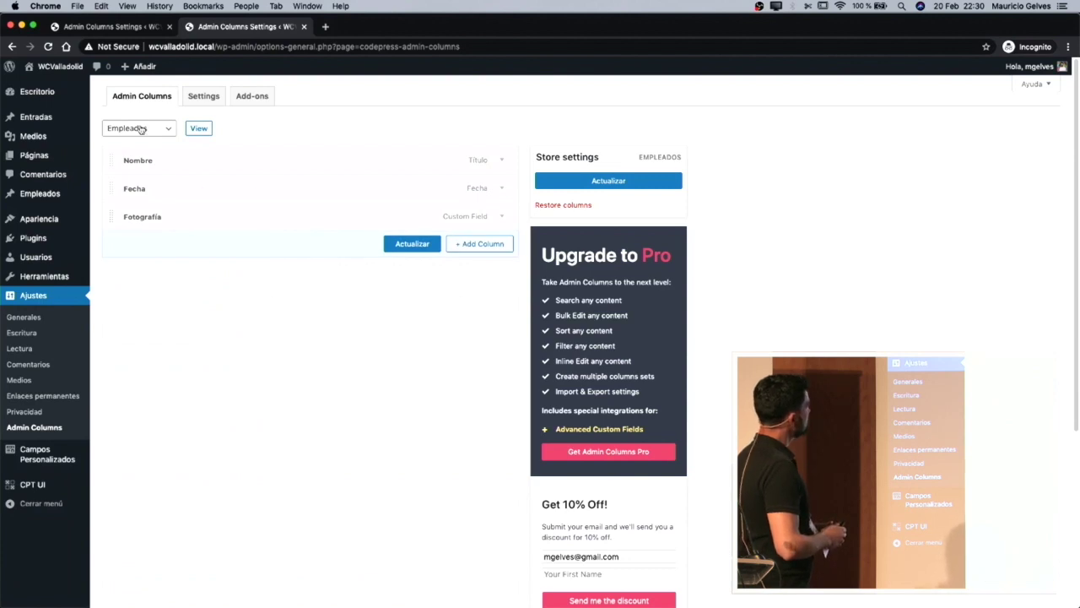
click(412, 245)
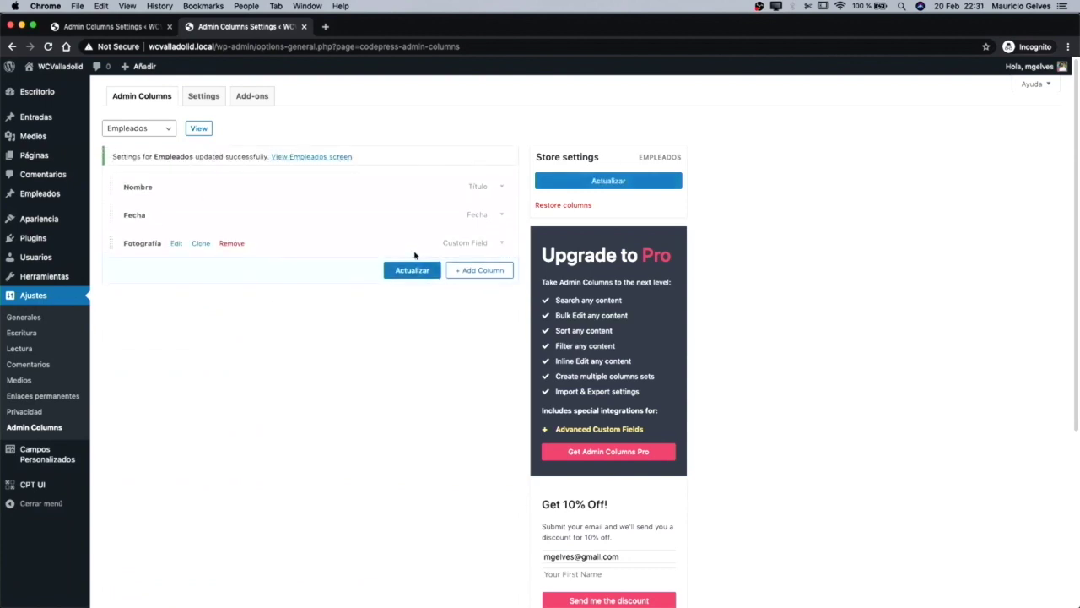
click(55, 195)
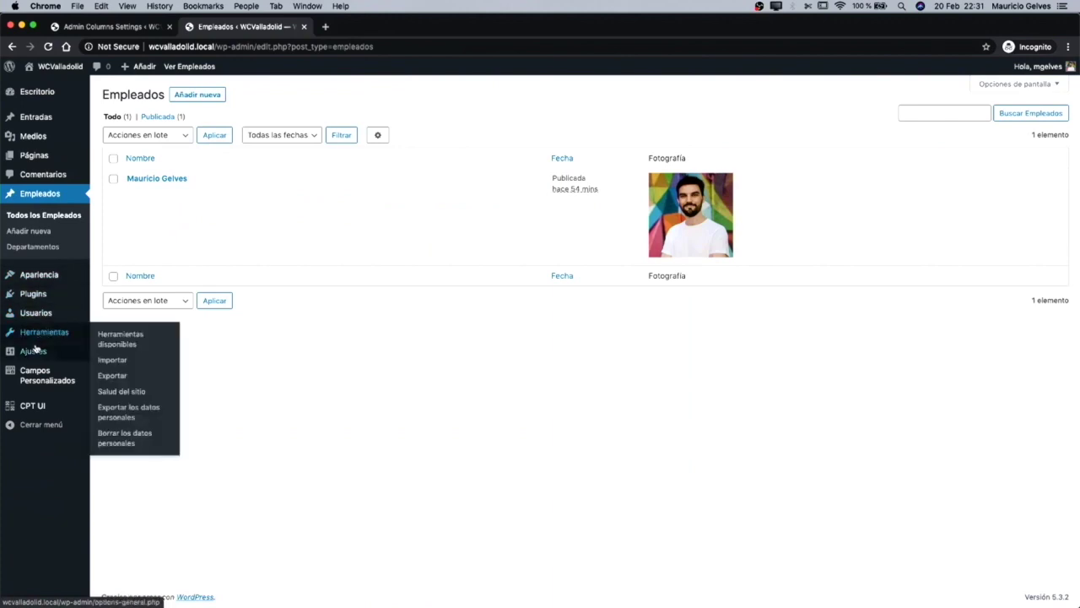
Move the Fotografía column ahead of Nombre and Fecha and save the Empleados columns
mouse_move(68, 351)
click(115, 464)
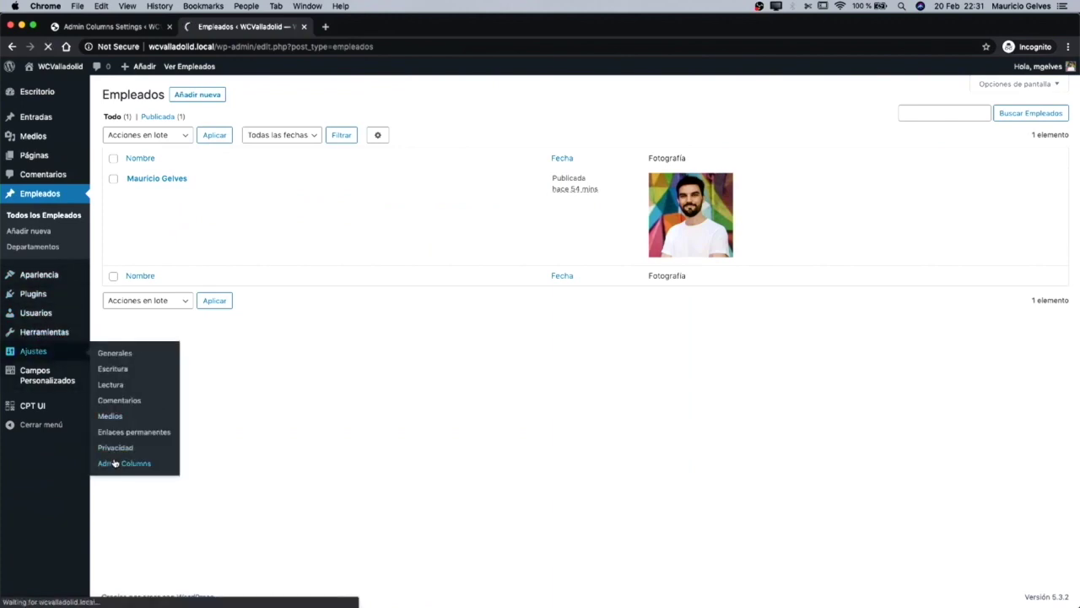
drag(110, 216, 112, 154)
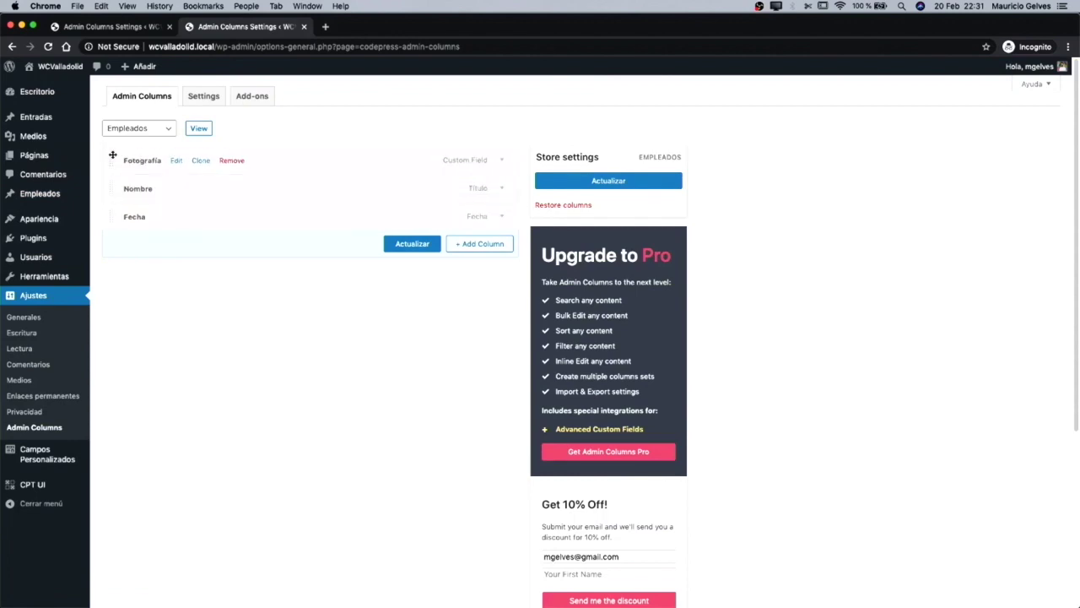
click(403, 245)
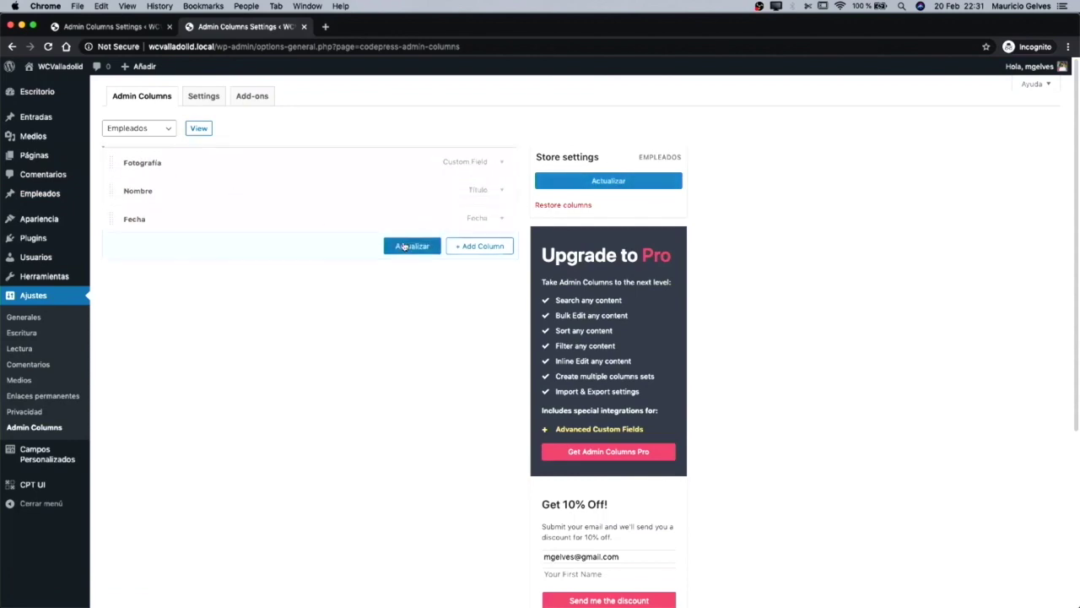
Check the photo appears in the Empleados list, then return to Admin Columns settings
click(36, 197)
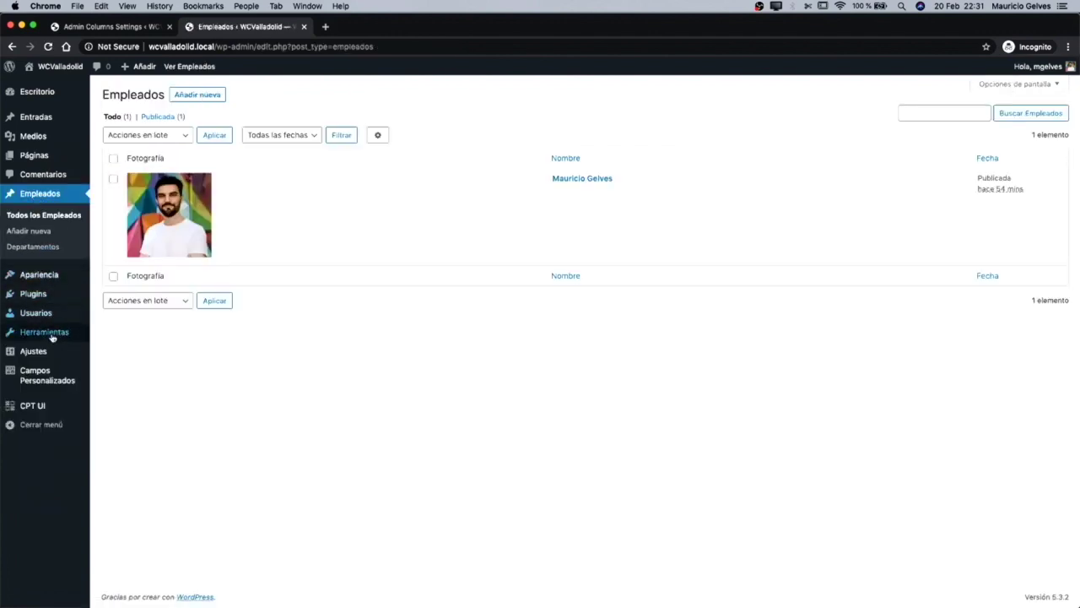
mouse_move(47, 355)
click(133, 464)
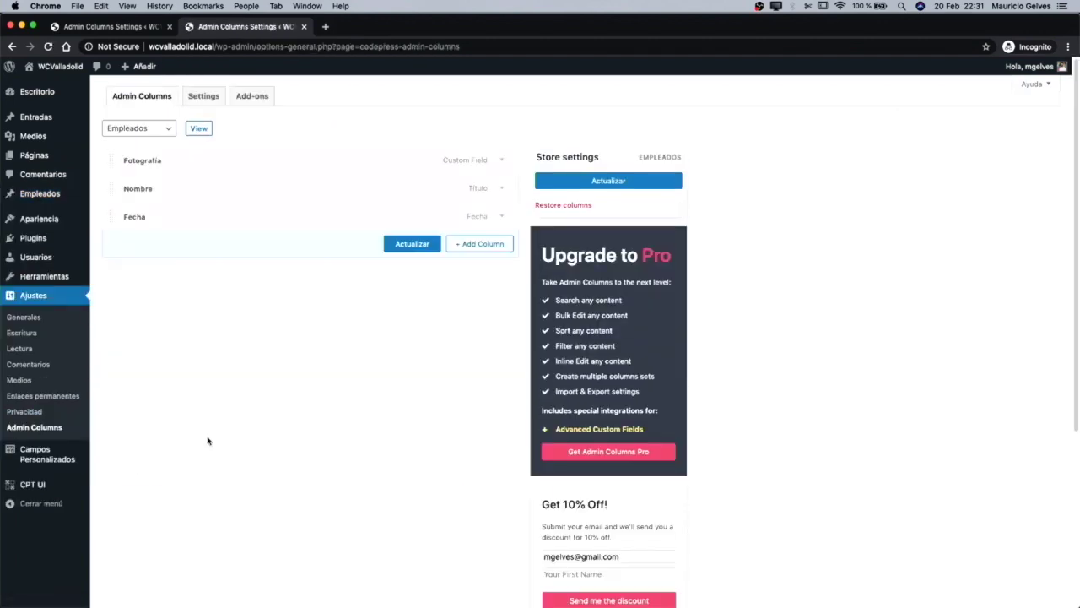
Add a new Taxonomy column to the Empleados list and relabel it Departamento
click(486, 246)
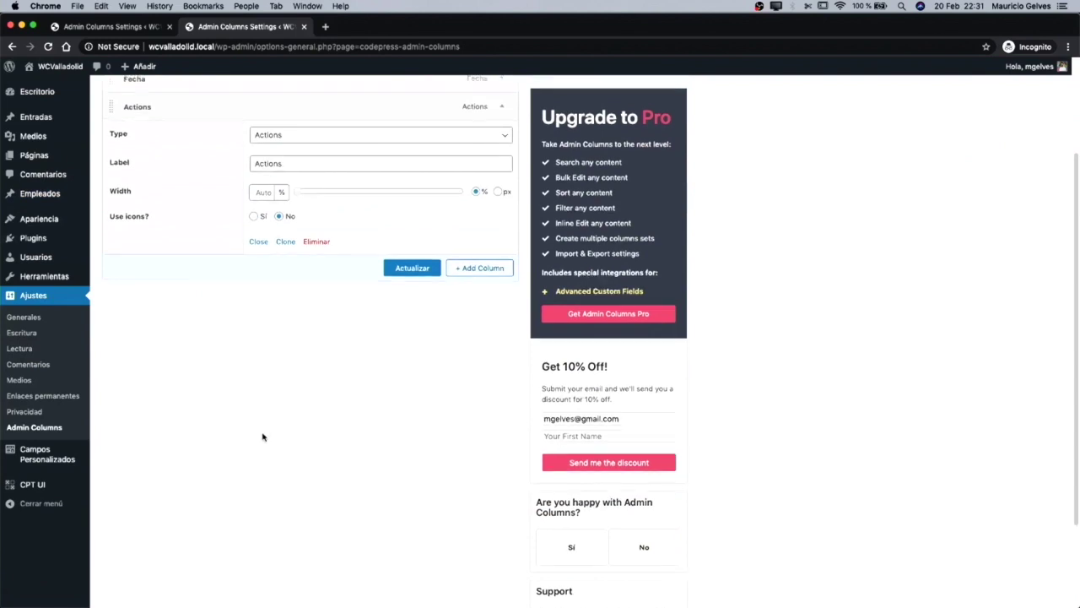
click(302, 277)
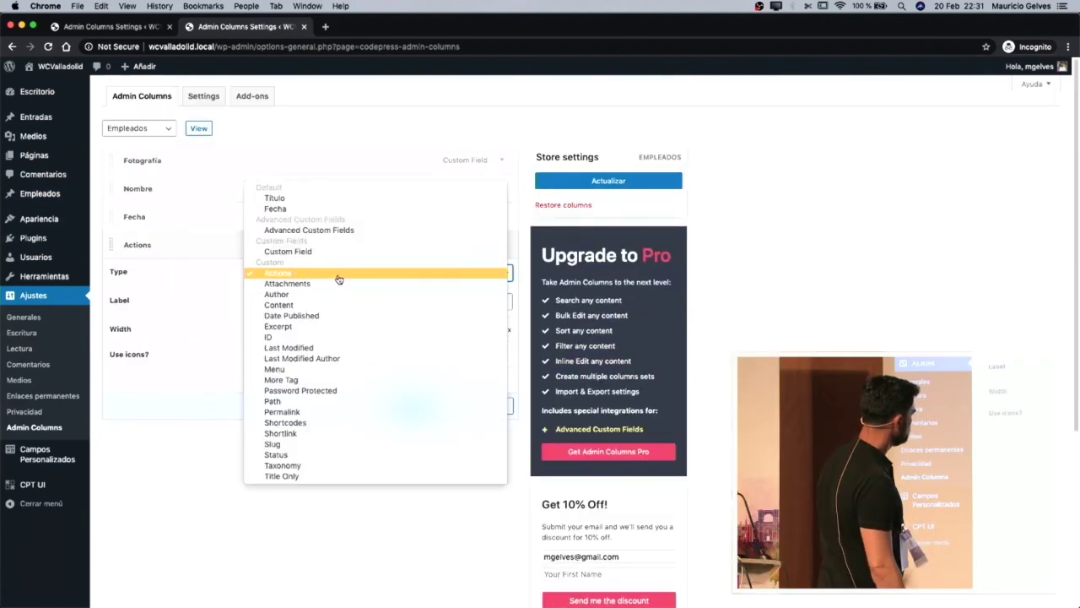
click(308, 465)
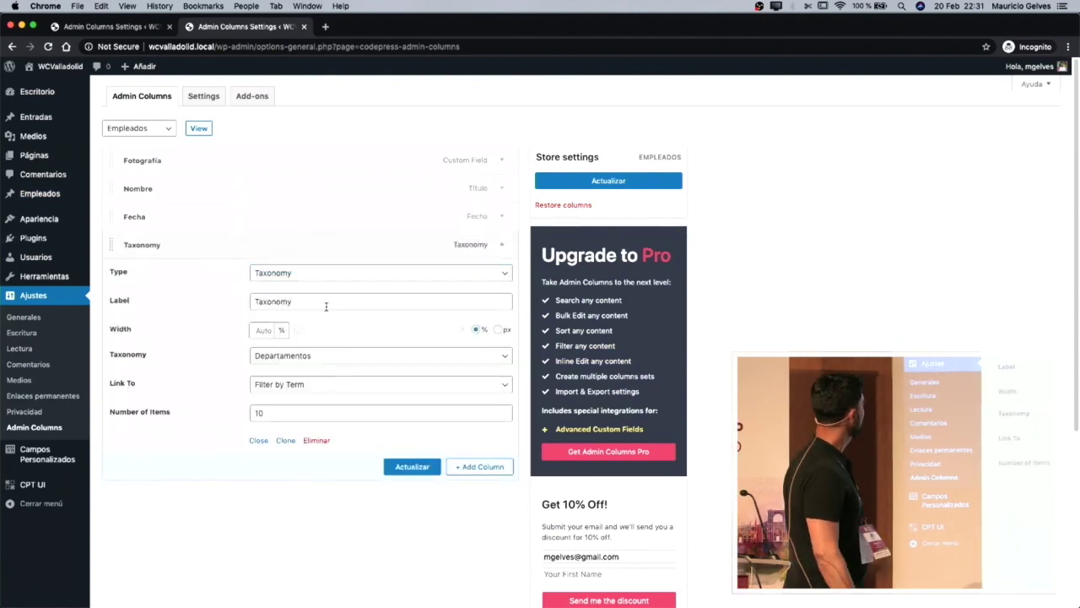
drag(329, 302, 221, 293)
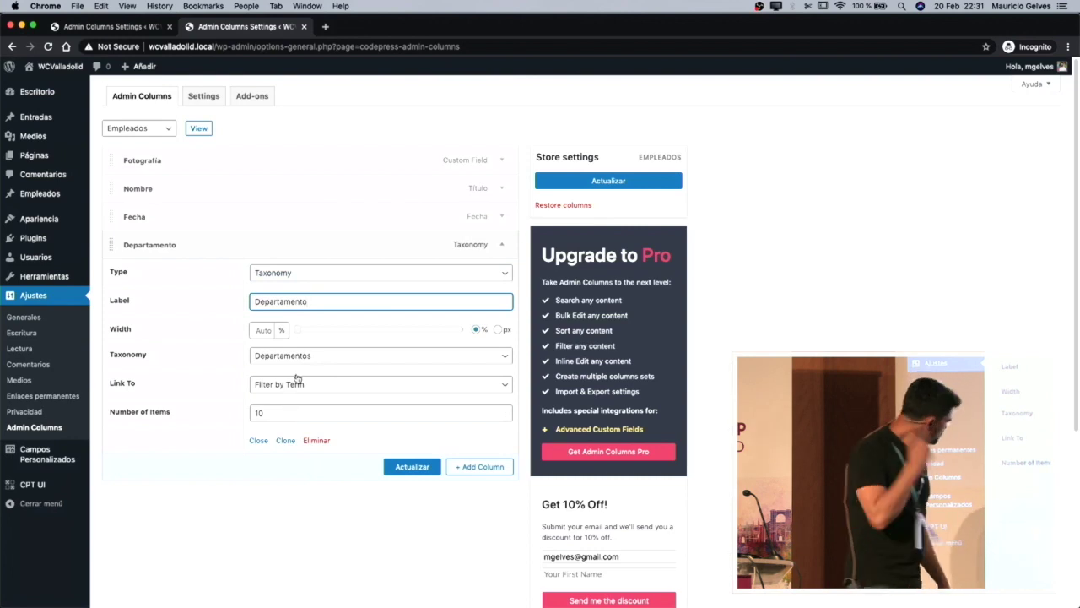
Place Departamento above Fecha, save the columns, and check the employees list
click(503, 247)
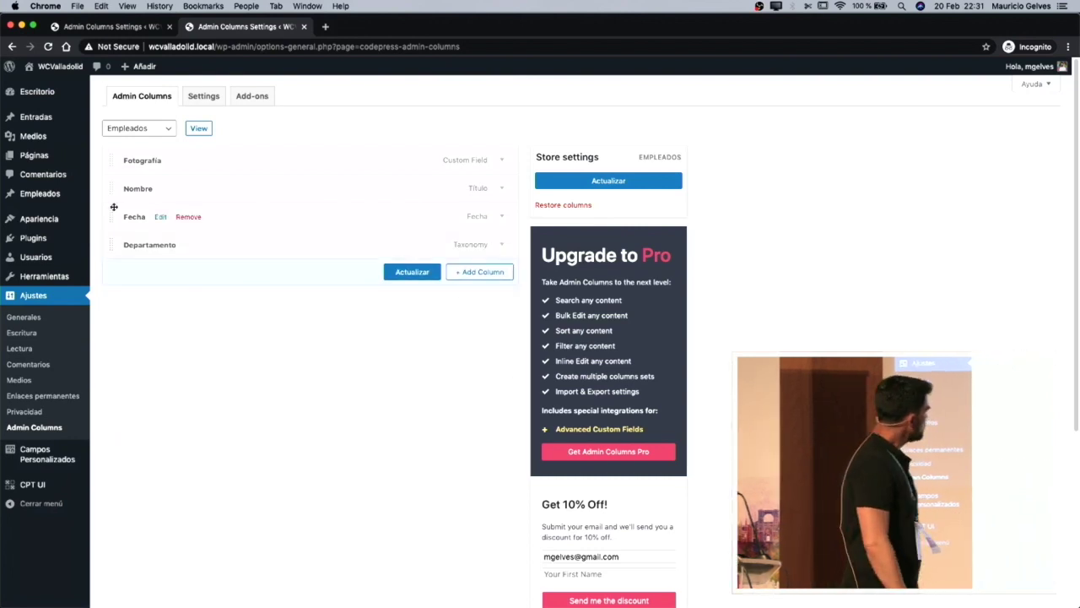
drag(113, 244, 139, 221)
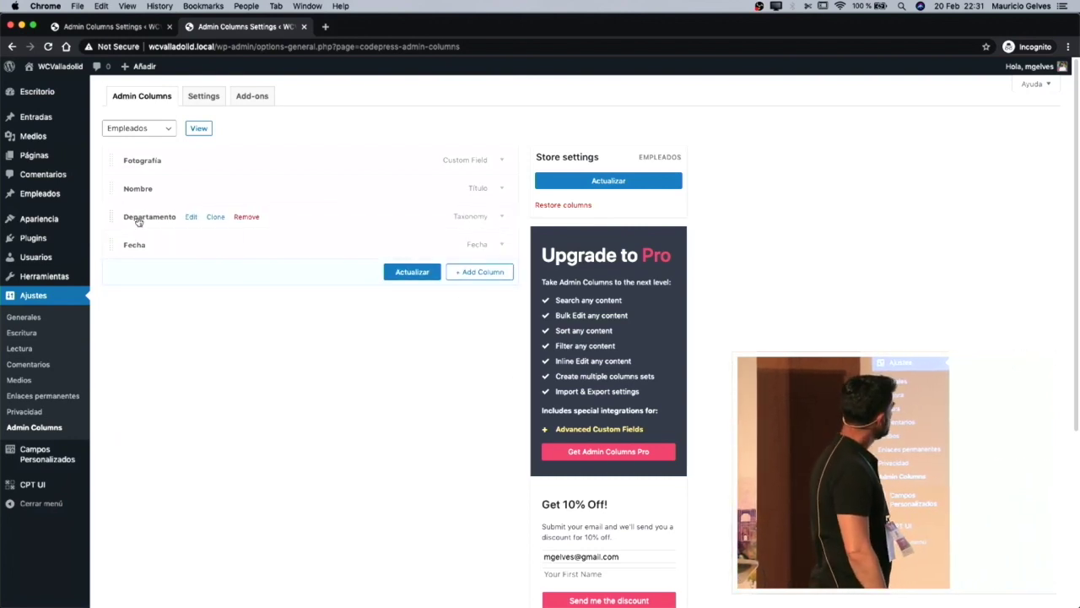
click(405, 272)
click(51, 193)
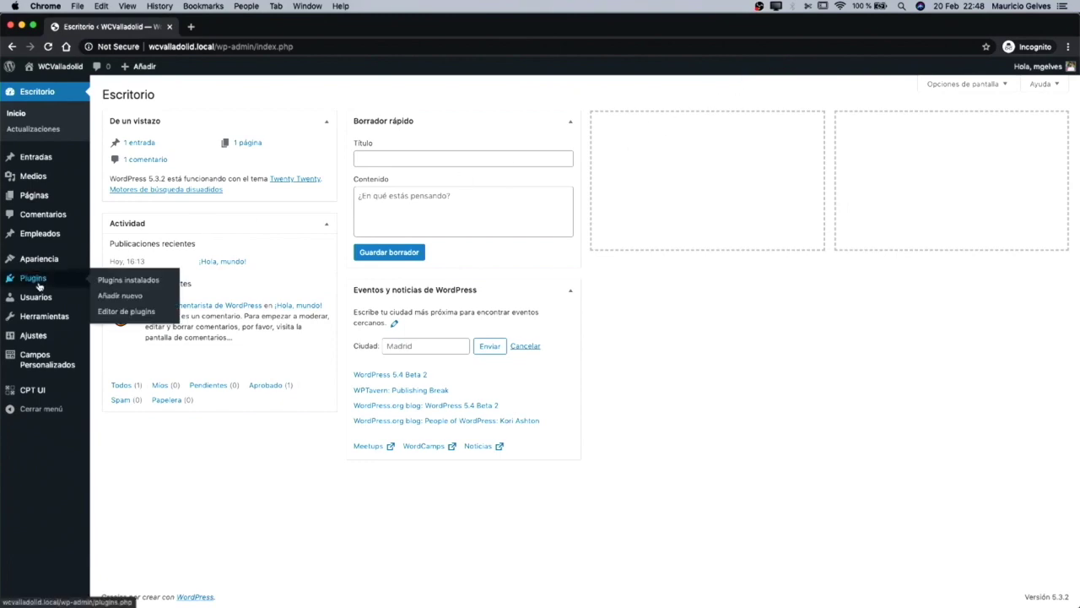
Search for and install the ACF Theme Code plugin from Plugins > Añadir nuevo
click(102, 295)
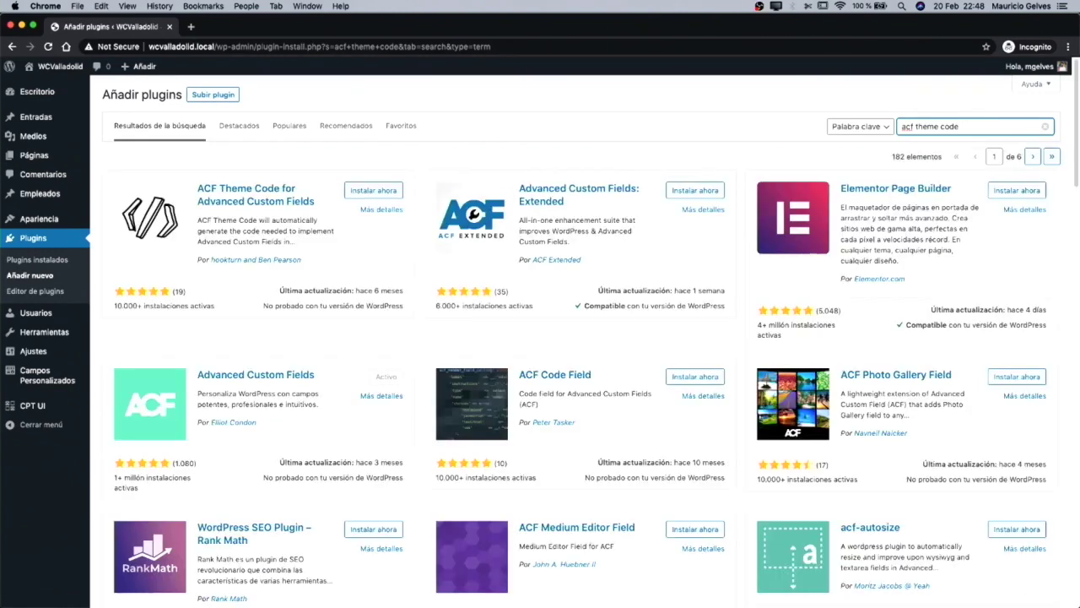
click(321, 207)
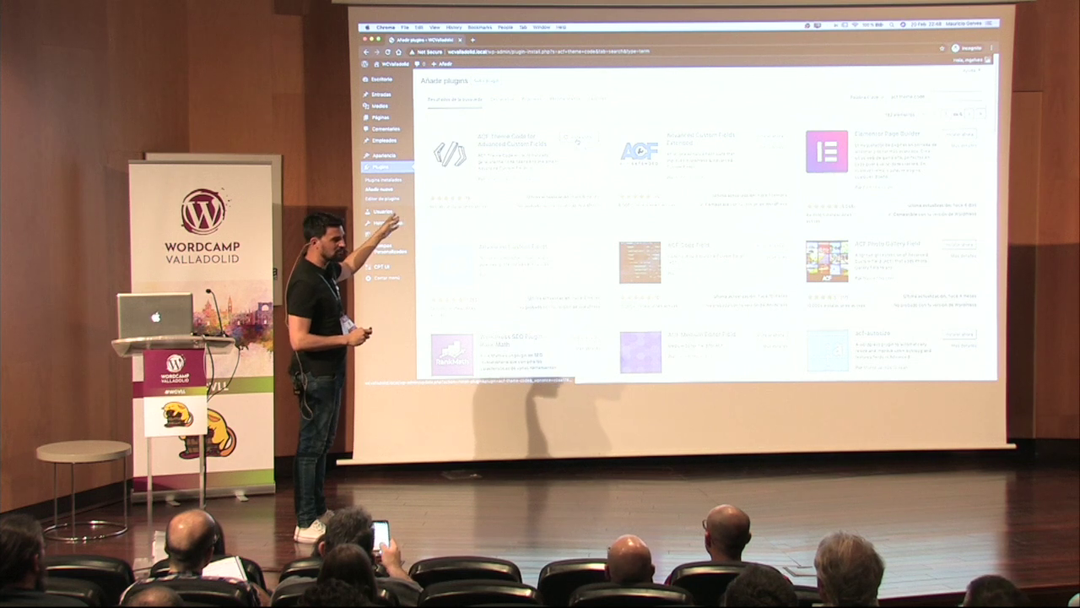
click(588, 137)
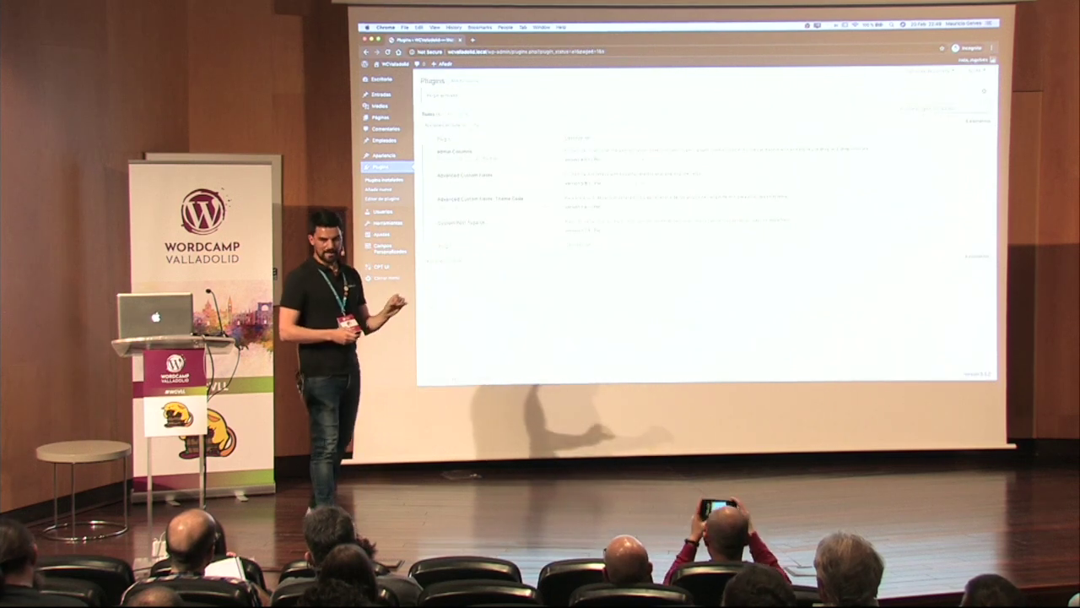
mouse_move(386, 247)
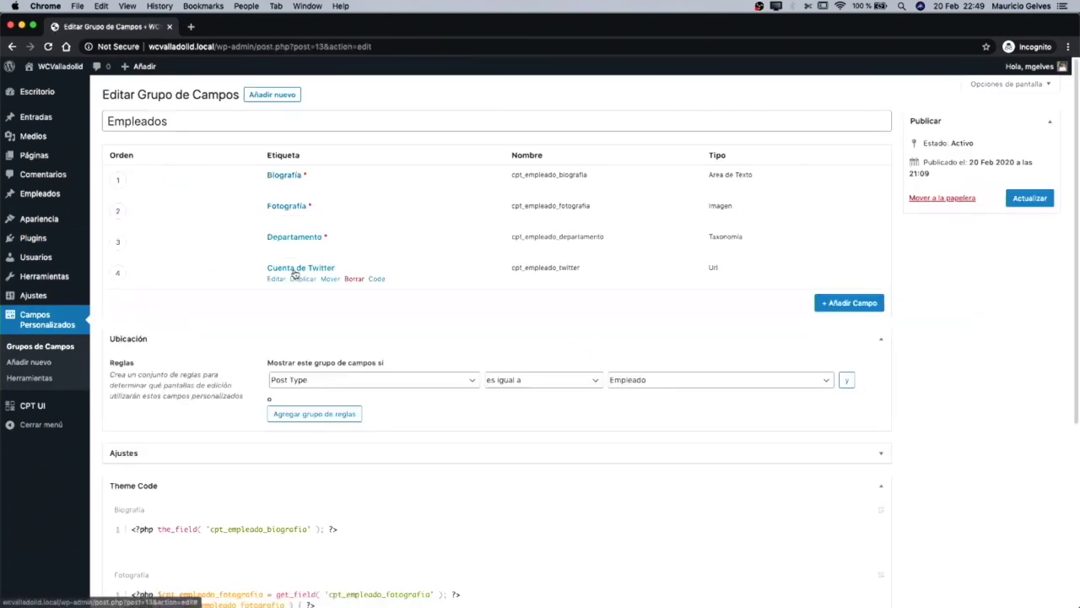
Scroll down to the Theme Code PHP snippets for the Empleados fields, then switch to Atom
scroll(302, 371, down, 5)
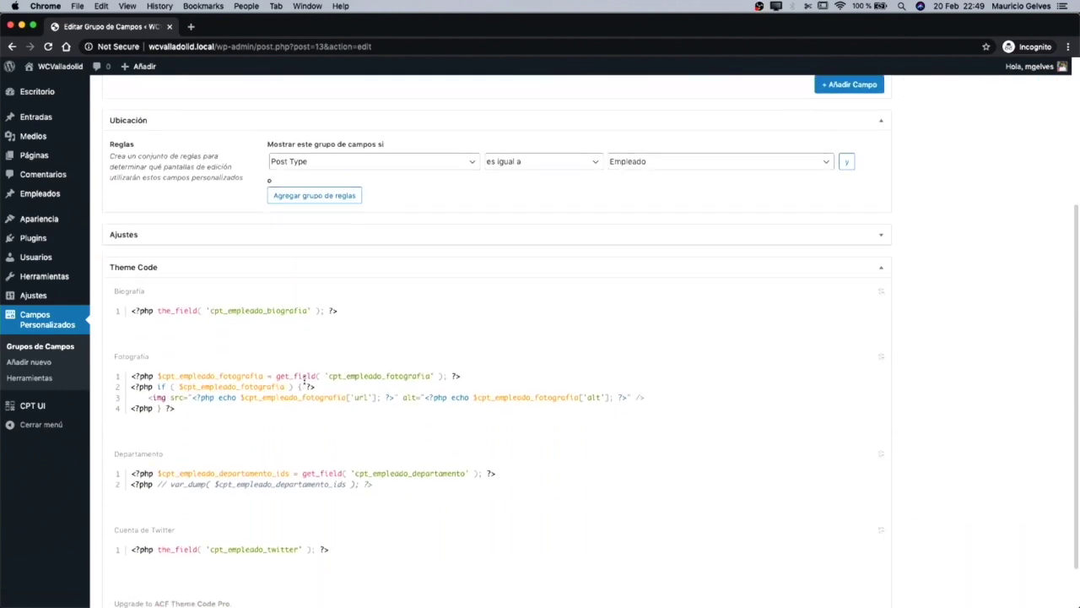
scroll(305, 380, down, 1)
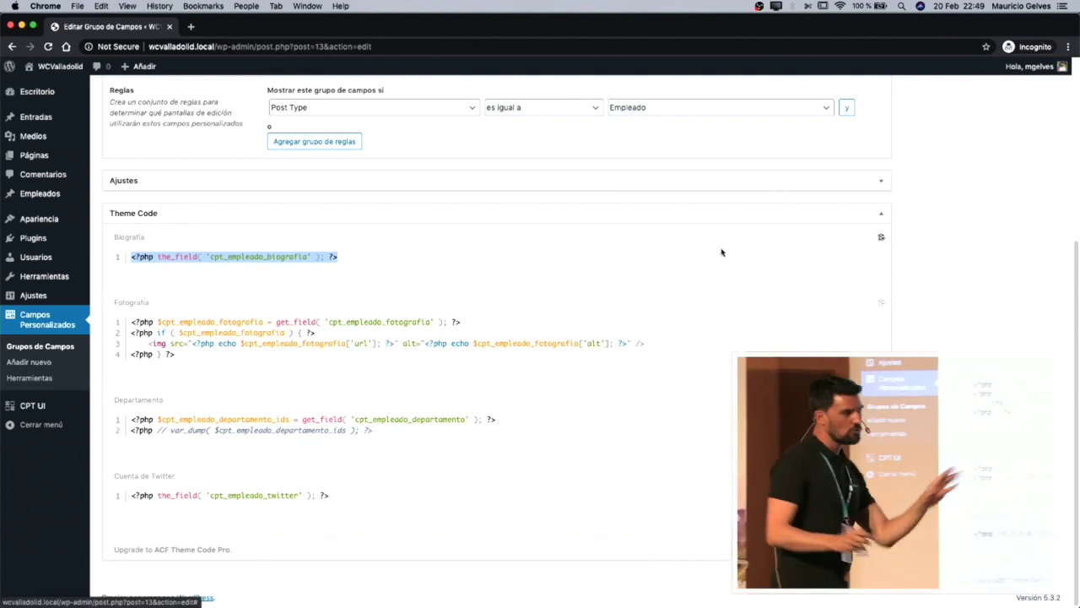
key(super+Tab)
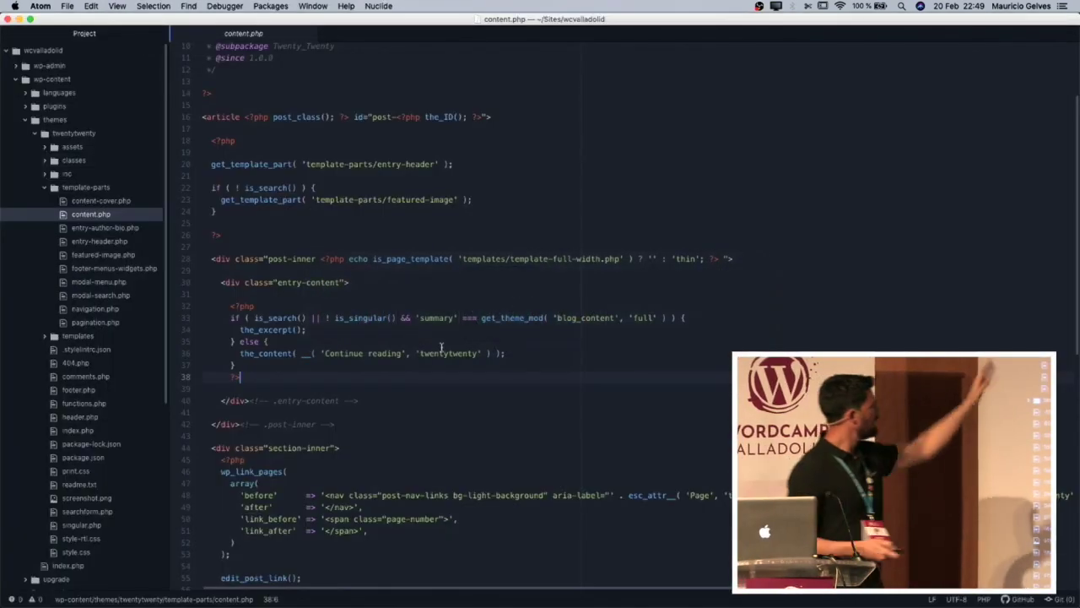
In content.php, add h3-headed divs for Biografía, Fotografía and a twitter div
key(Return)
key(Return)
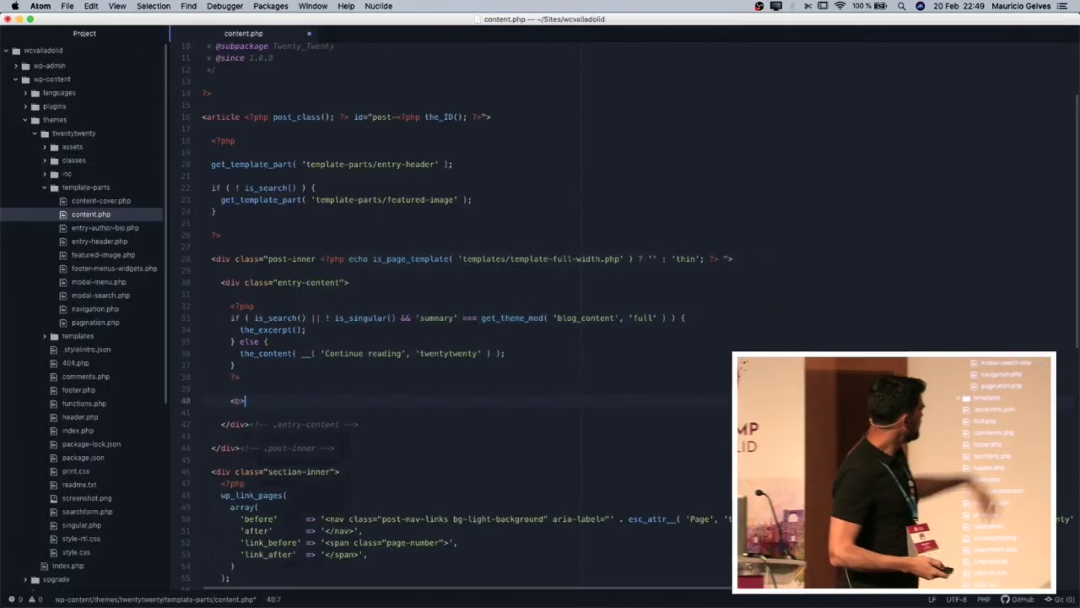
text(<b>Fotografia:</b>)
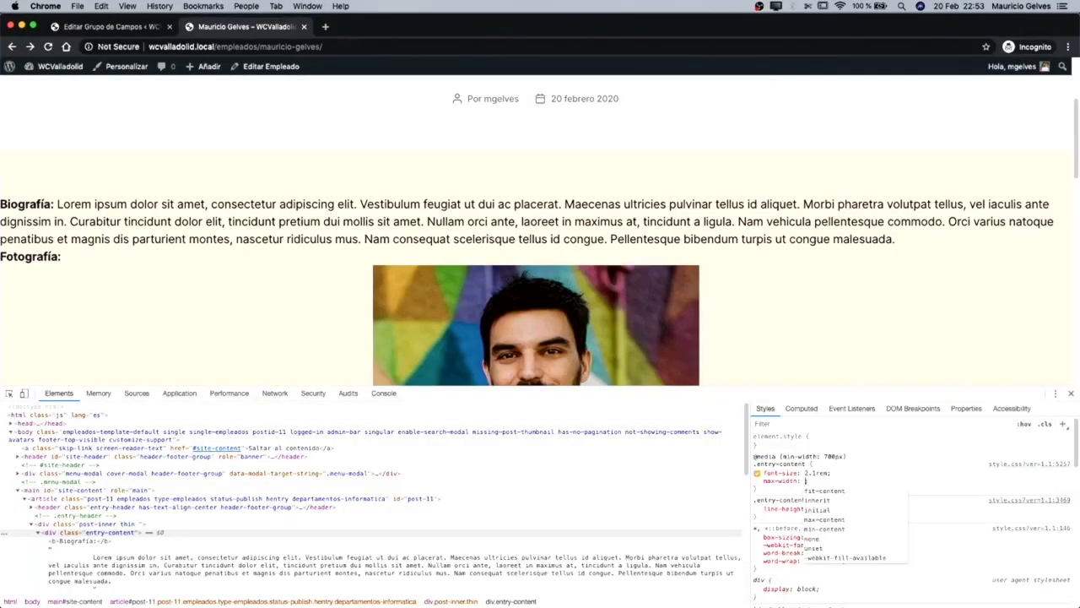
key(super+Tab)
key(Tab)
text(h3<div></div><div class="twitter">)
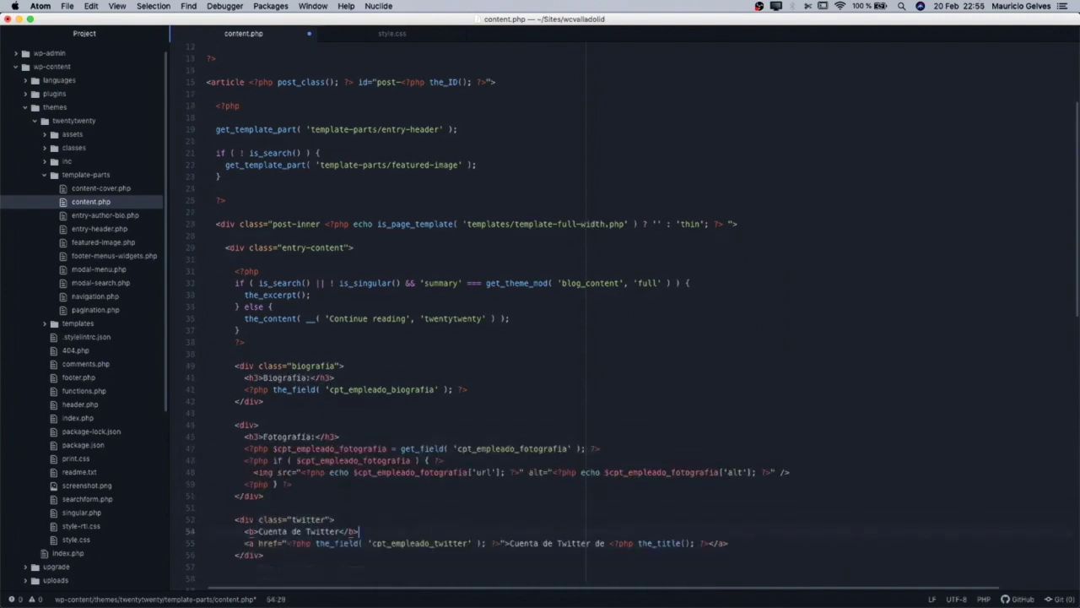
In style.css, set the grid template areas to "foto bio" and "foto twitter"
key(ctrl+Tab)
text(foto bio)
key(ctrl+Tab)
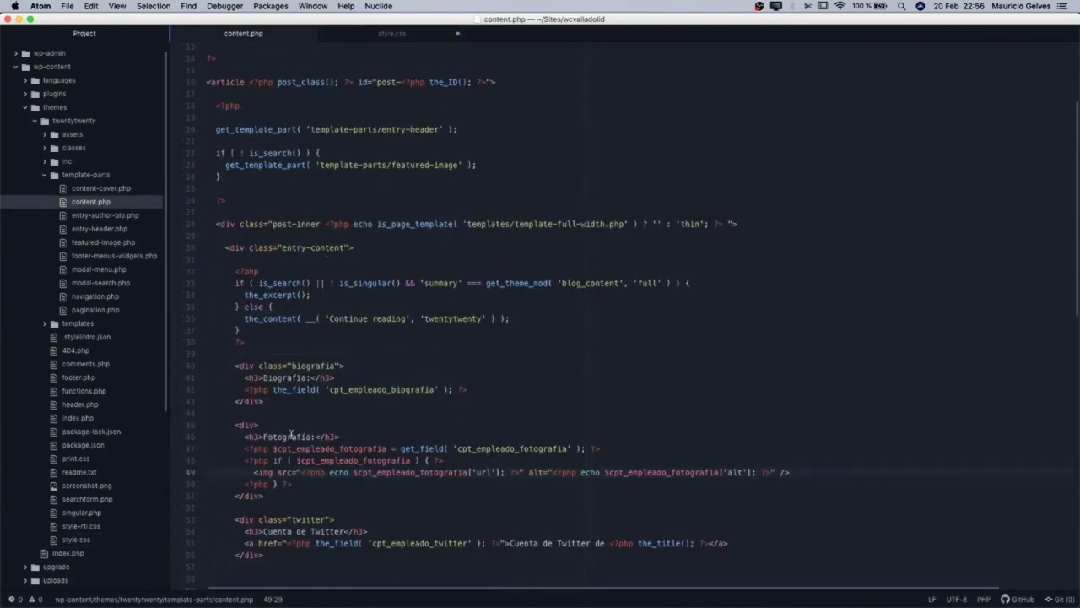
key(ctrl+Tab)
text("foto twitter";g)
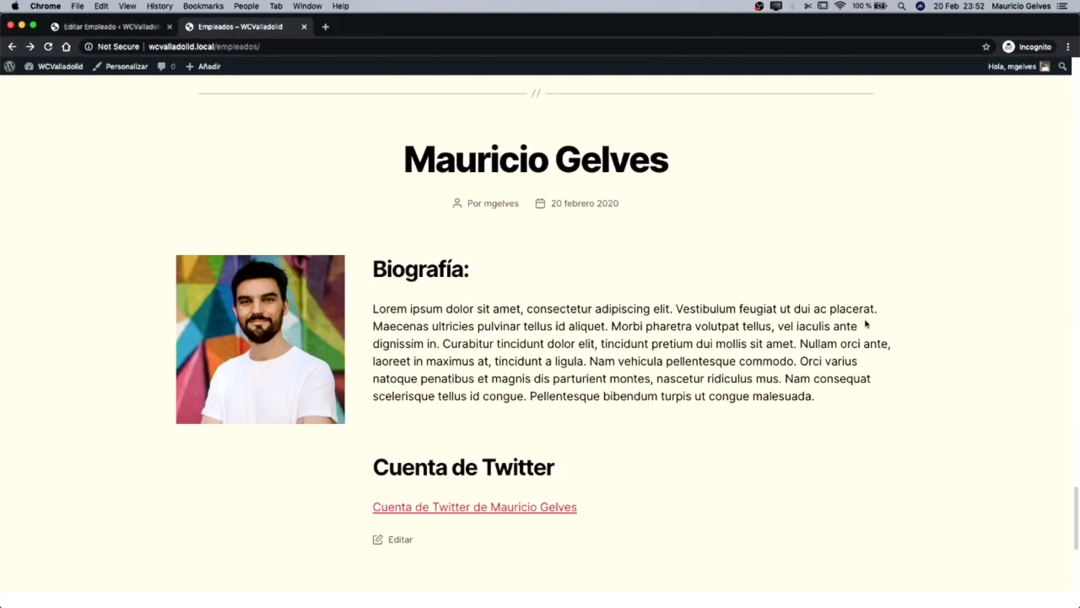
Scroll through the Empleados archive to review each employee's photo, biography and Twitter link
scroll(865, 324, up, 5)
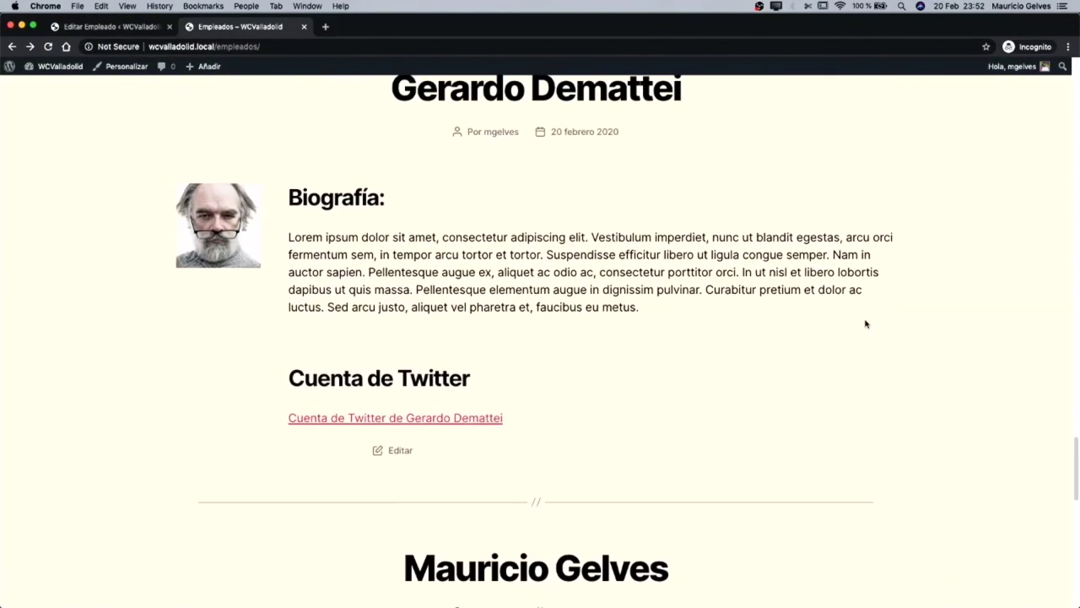
scroll(865, 324, up, 5)
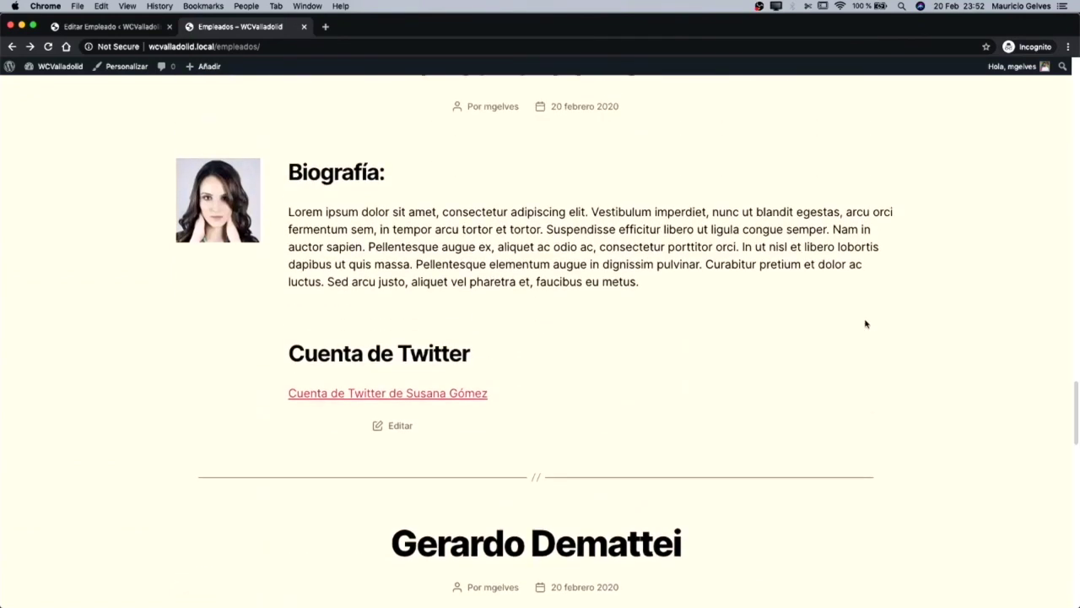
scroll(865, 324, up, 6)
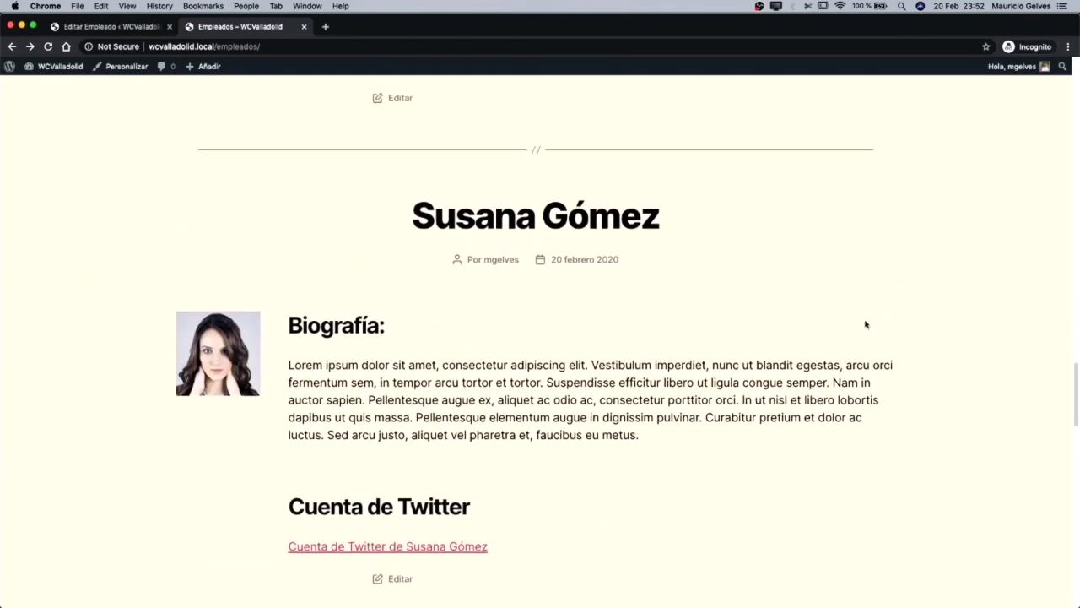
scroll(865, 324, up, 5)
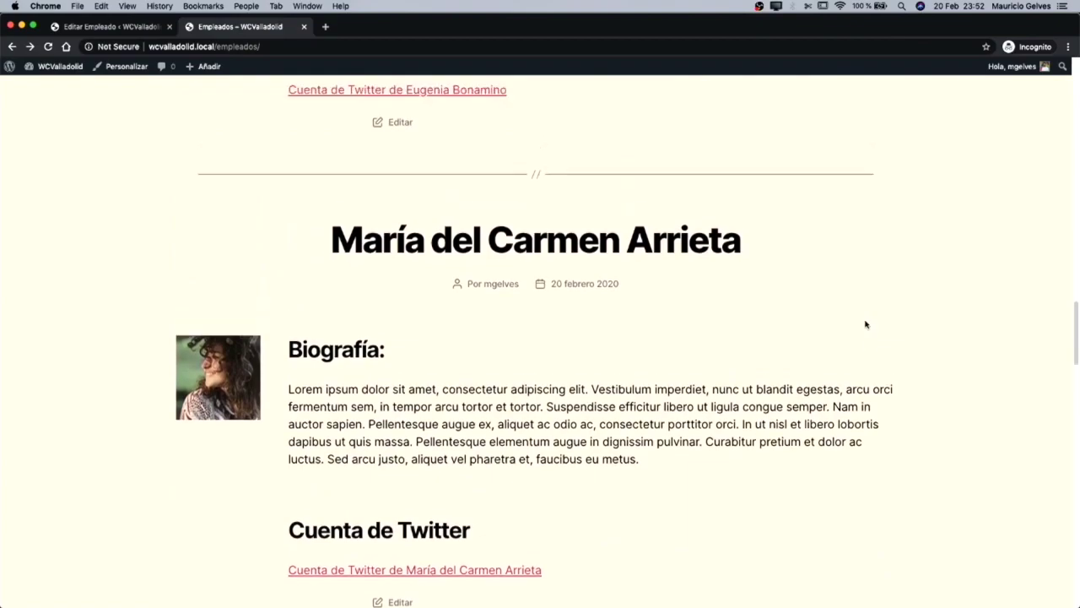